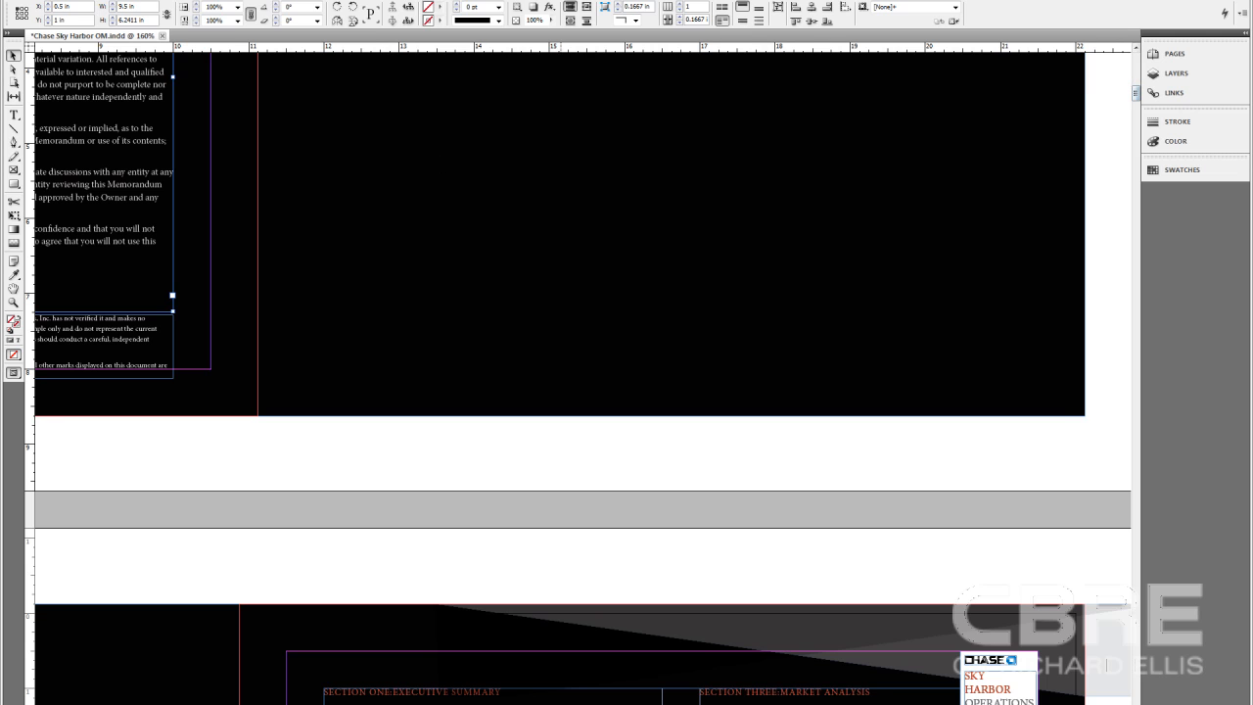
# Open page 4 of the Executive Summary section and review its two-column text and photo layout
pyautogui.hscroll(-10, 1106, 665)
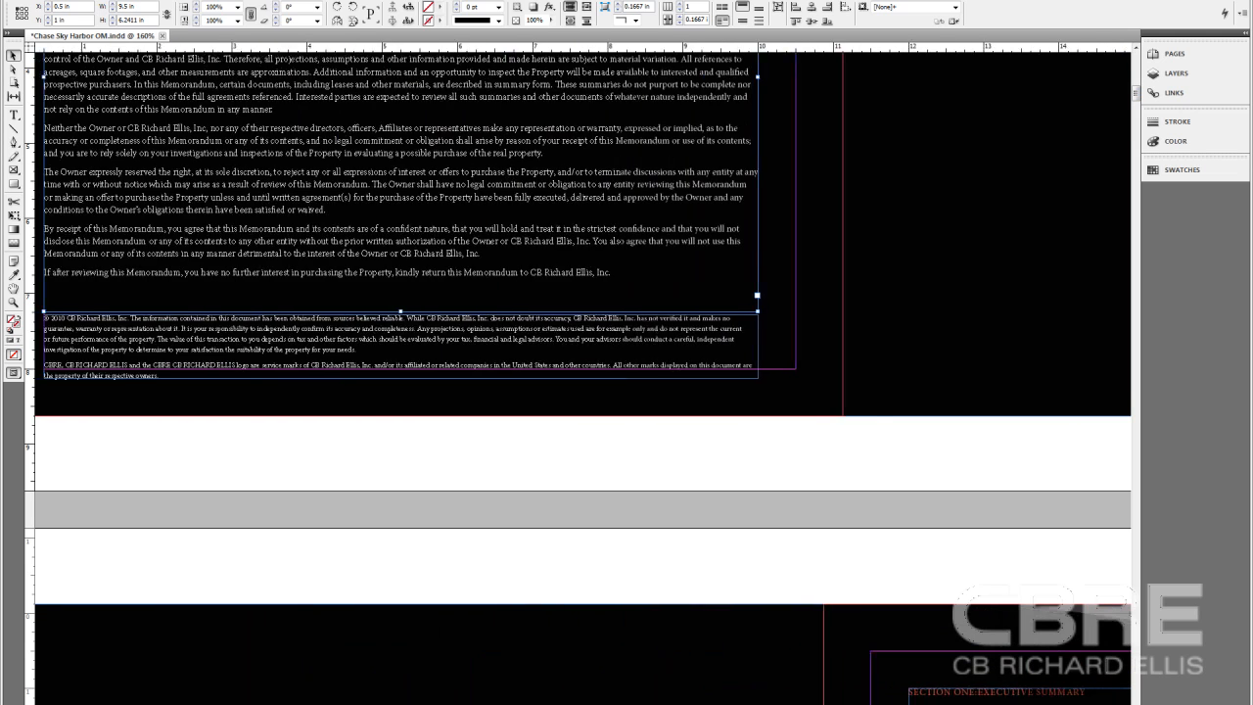
pyautogui.click(1173, 57)
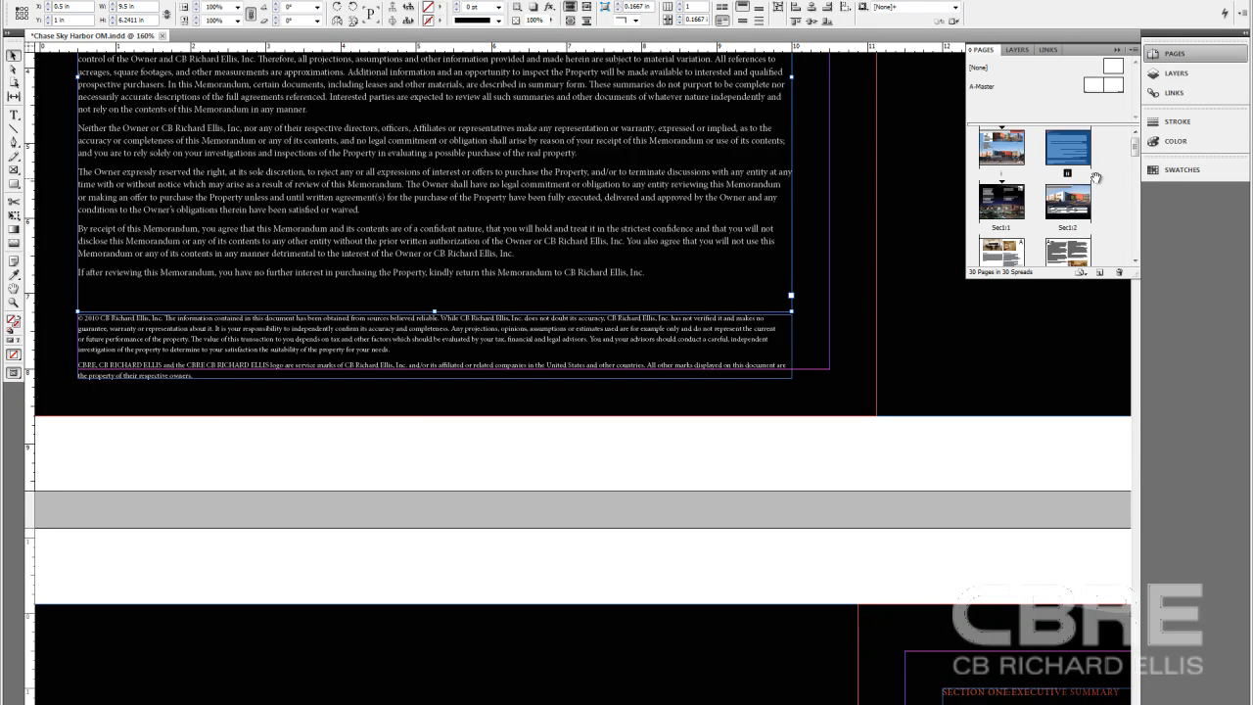
pyautogui.doubleClick(1073, 257)
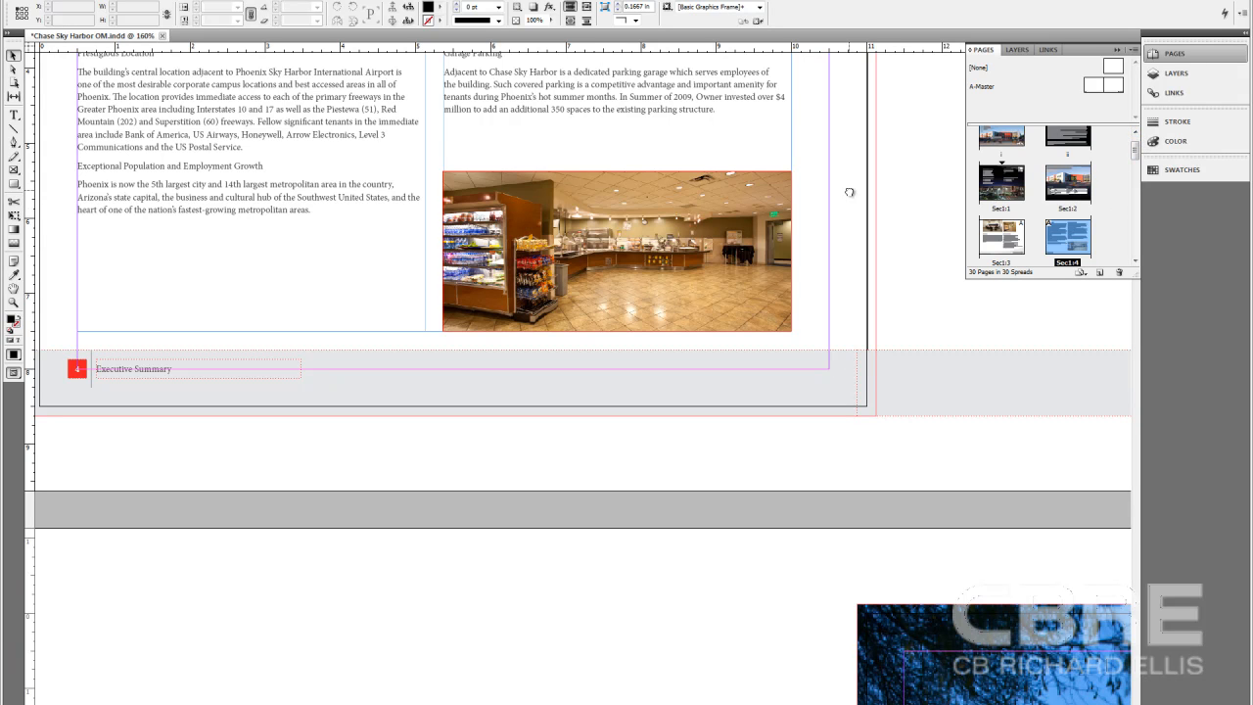
pyautogui.scroll(5, 850, 194)
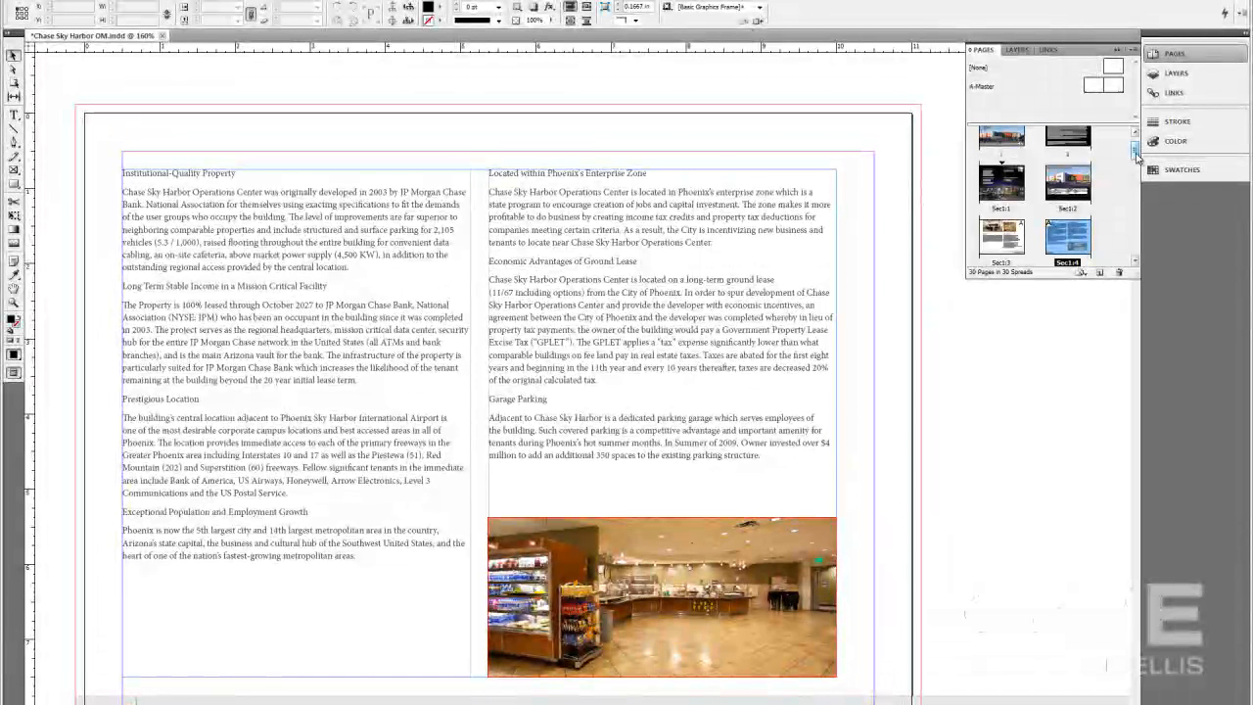
pyautogui.scroll(2, 1136, 155)
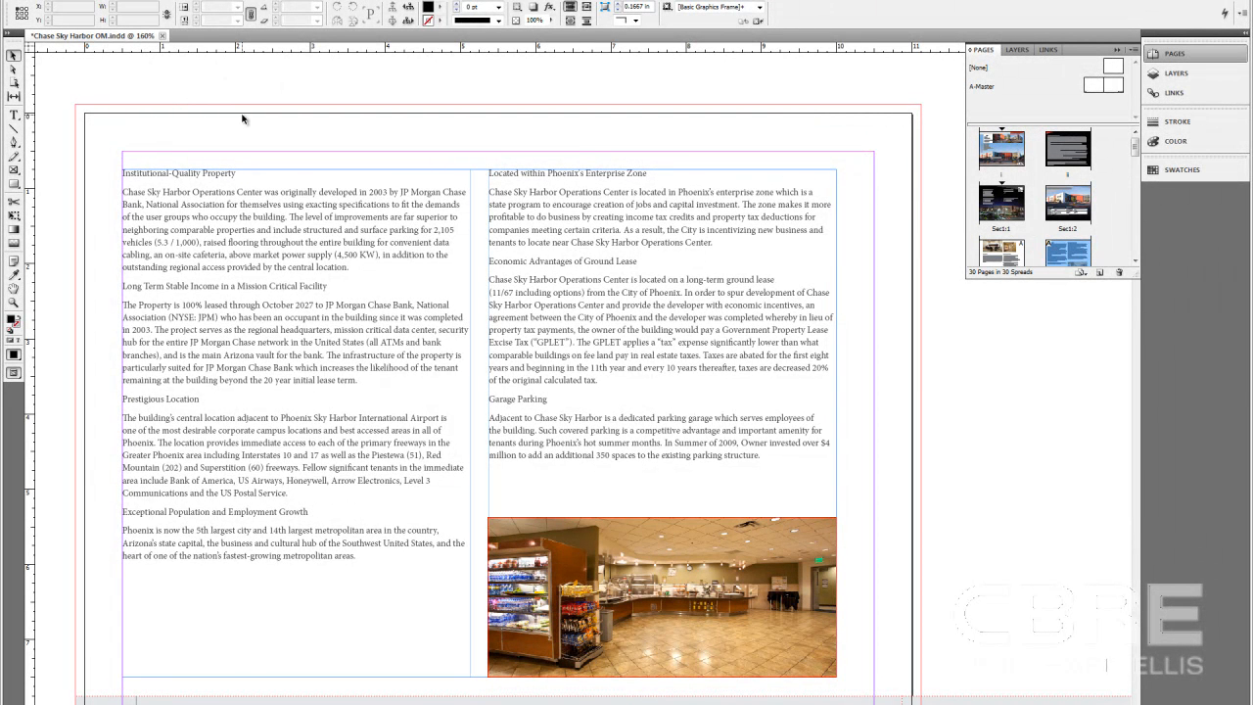
# Create a new one-page Letter document with 4 columns and facing pages turned off
pyautogui.hotkey('ctrl', 'n')
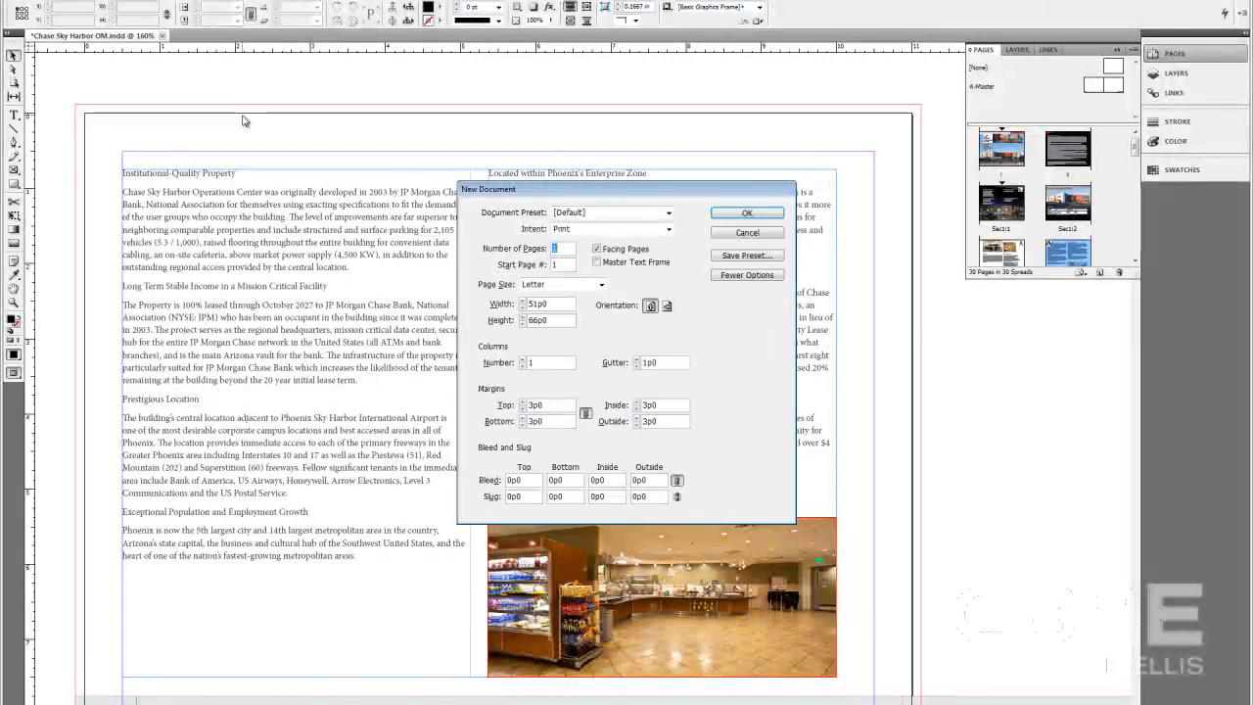
pyautogui.click(523, 359)
pyautogui.click(523, 359)
pyautogui.click(523, 367)
pyautogui.click(598, 250)
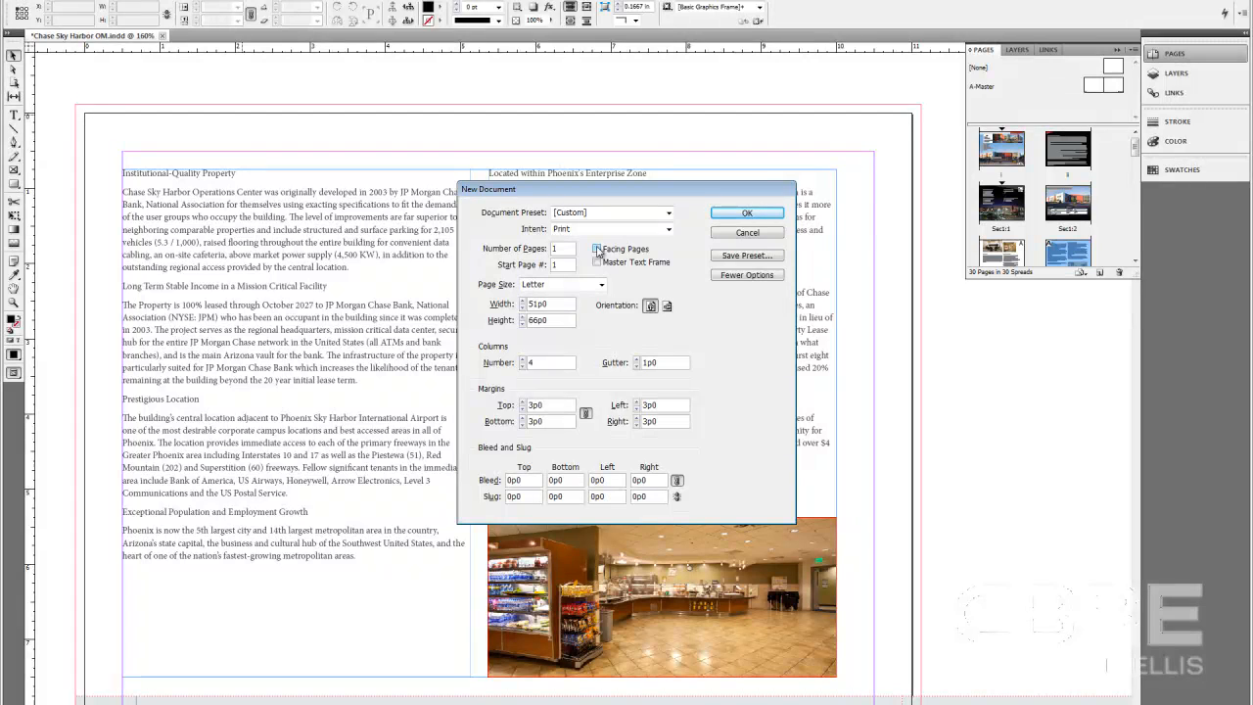
pyautogui.click(735, 217)
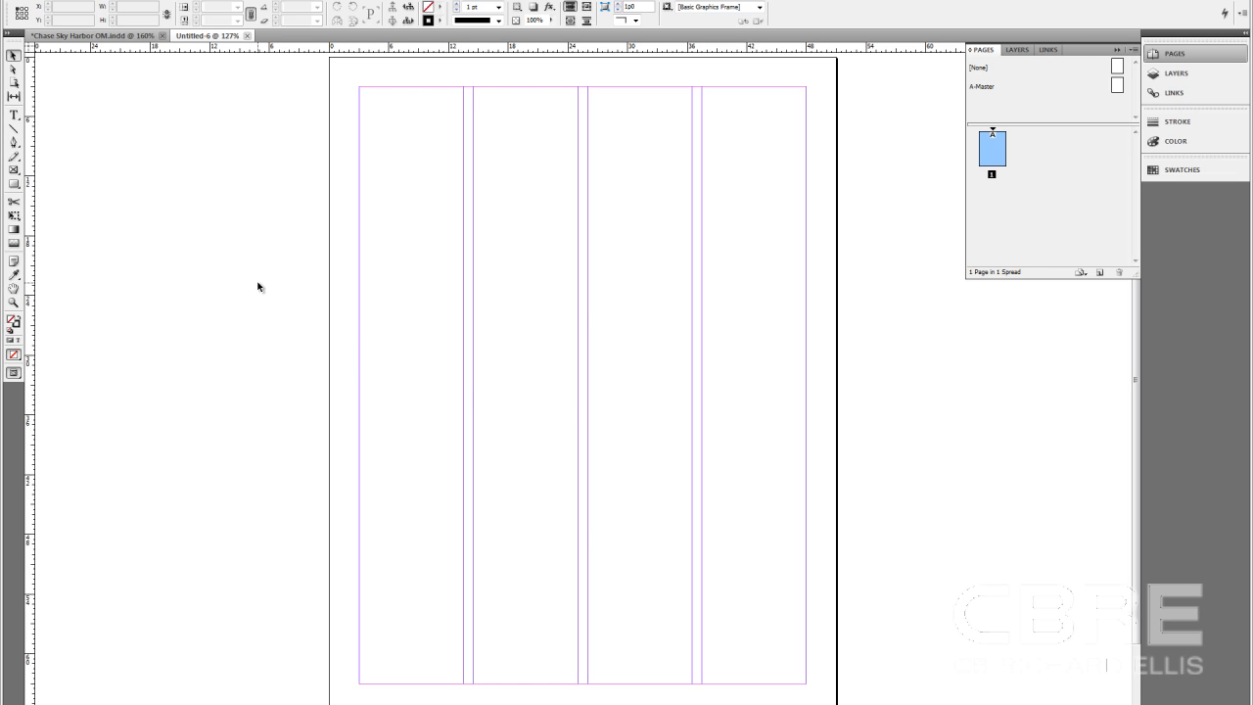
# Load the file CB Richard Ellis.docx from IndesignProjectFiles for placement
pyautogui.hotkey('ctrl', 'd')
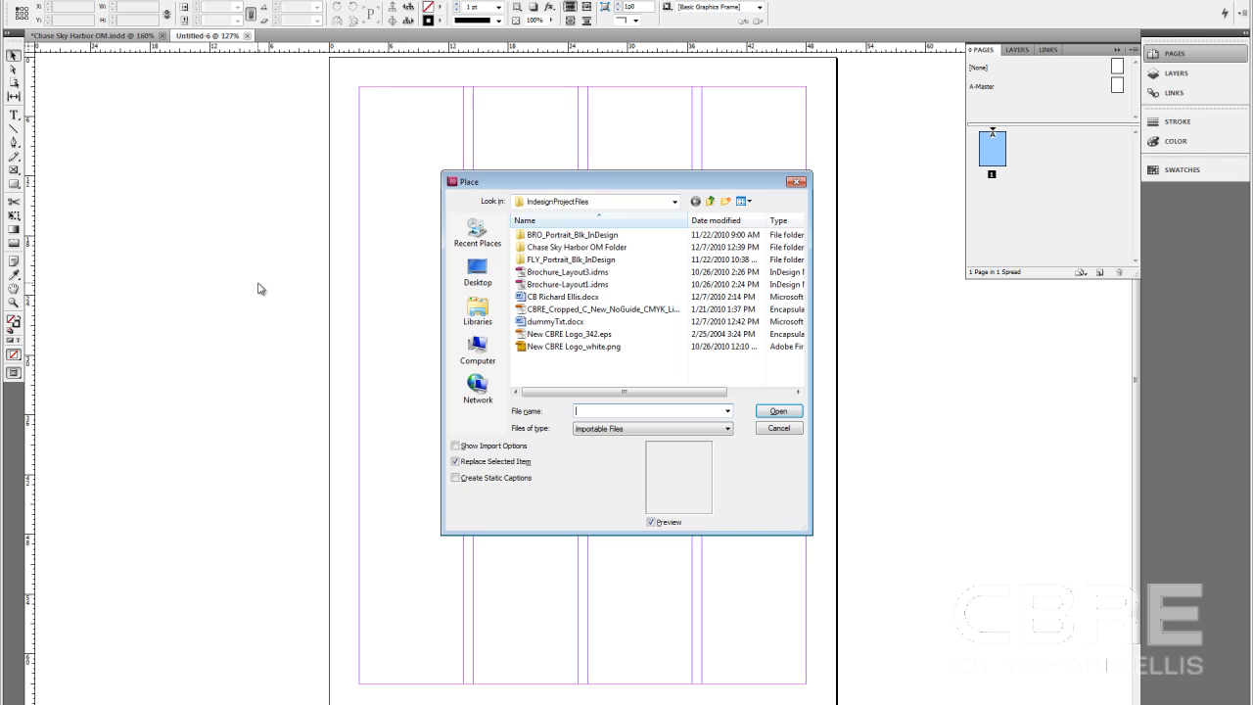
pyautogui.click(794, 184)
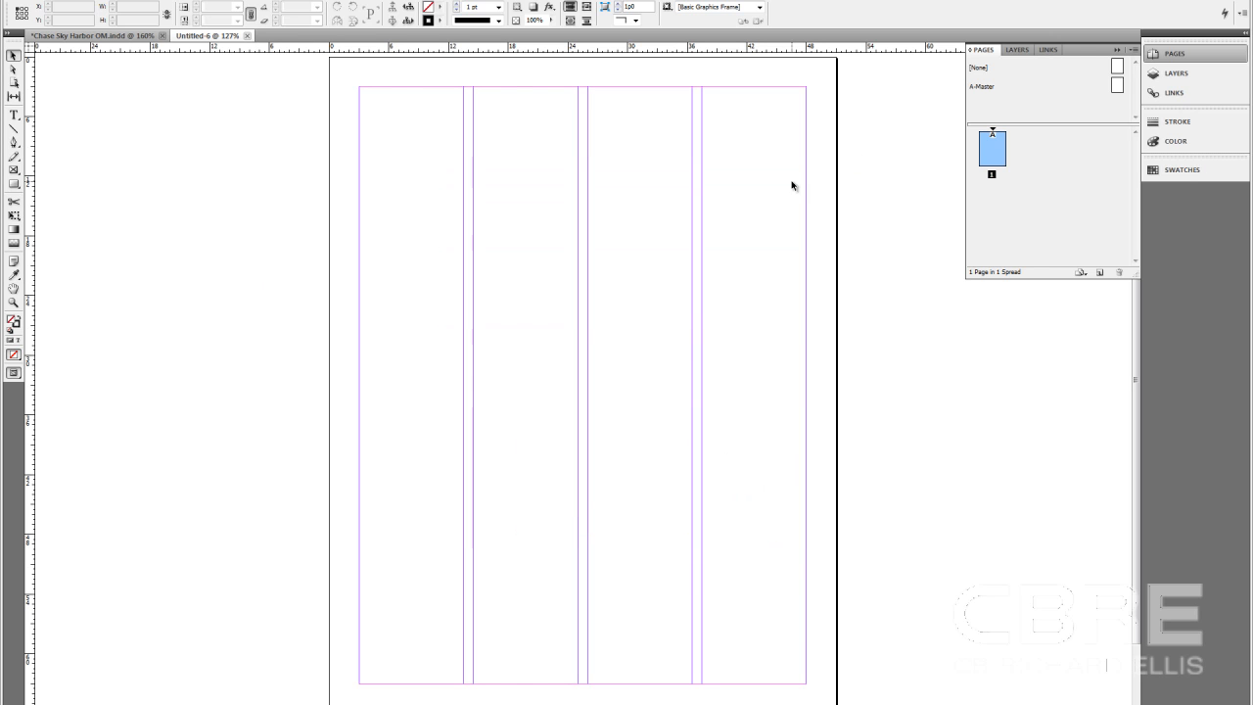
pyautogui.click(42, 4)
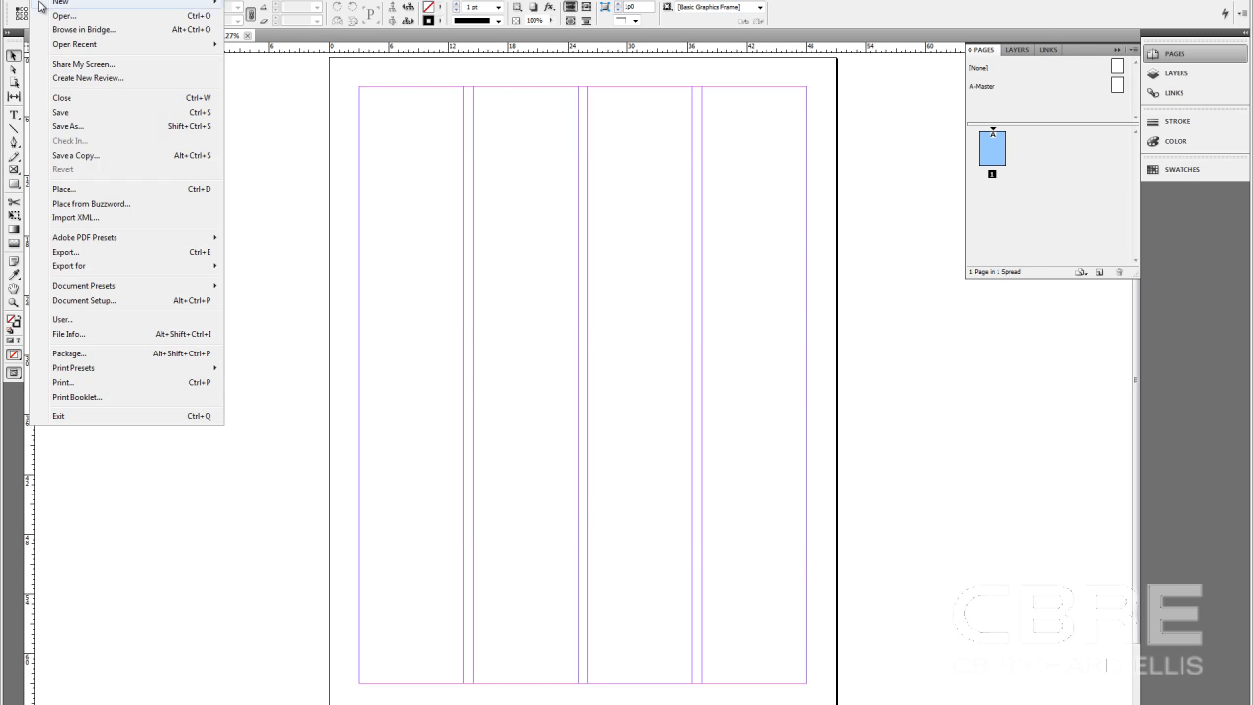
pyautogui.click(62, 188)
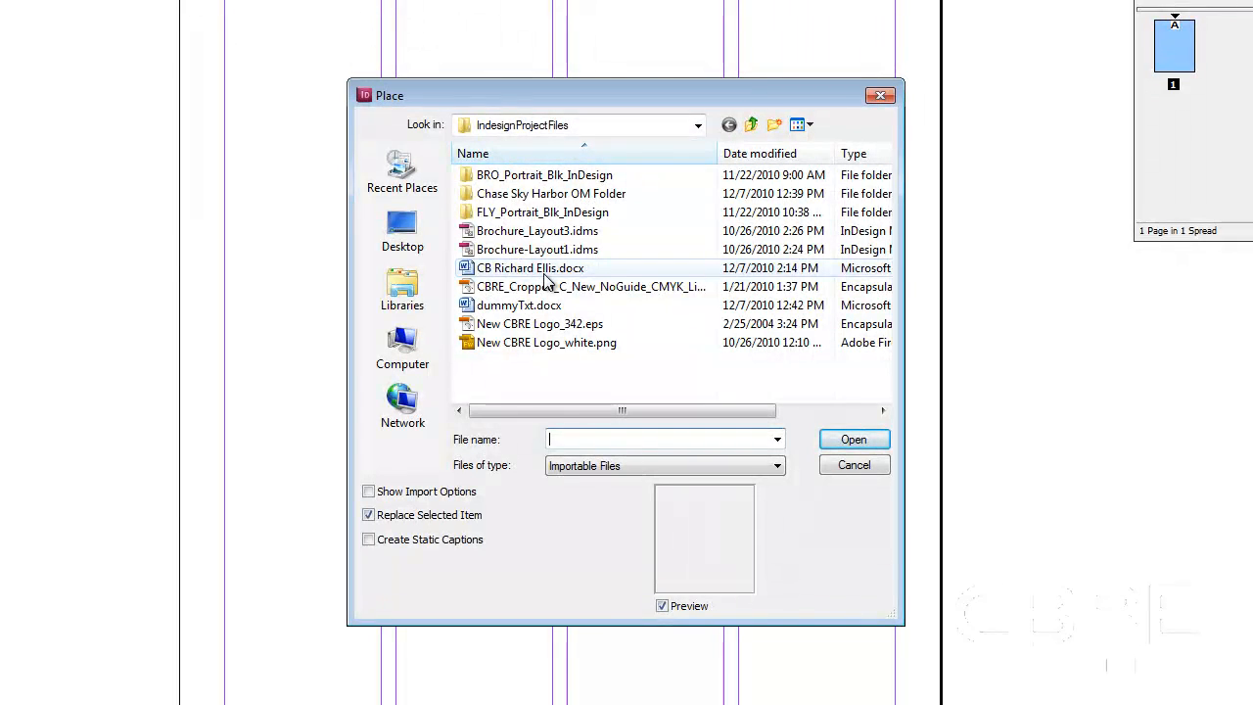
pyautogui.click(545, 276)
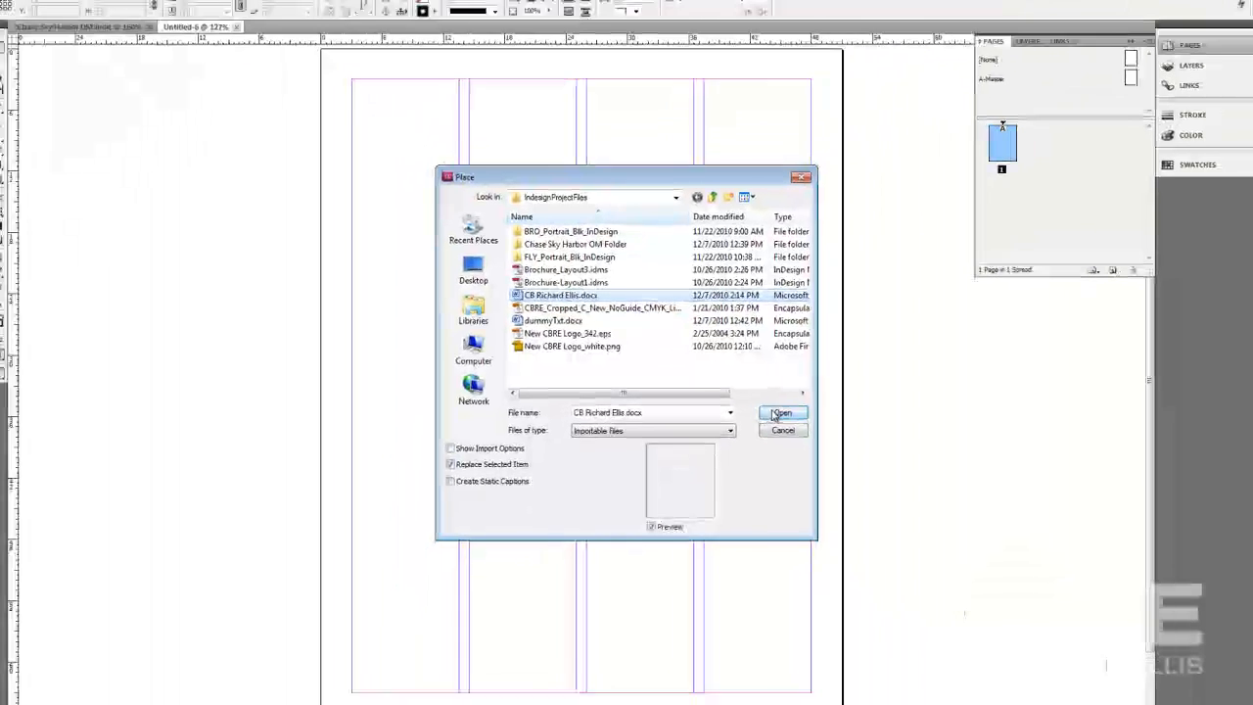
pyautogui.click(782, 413)
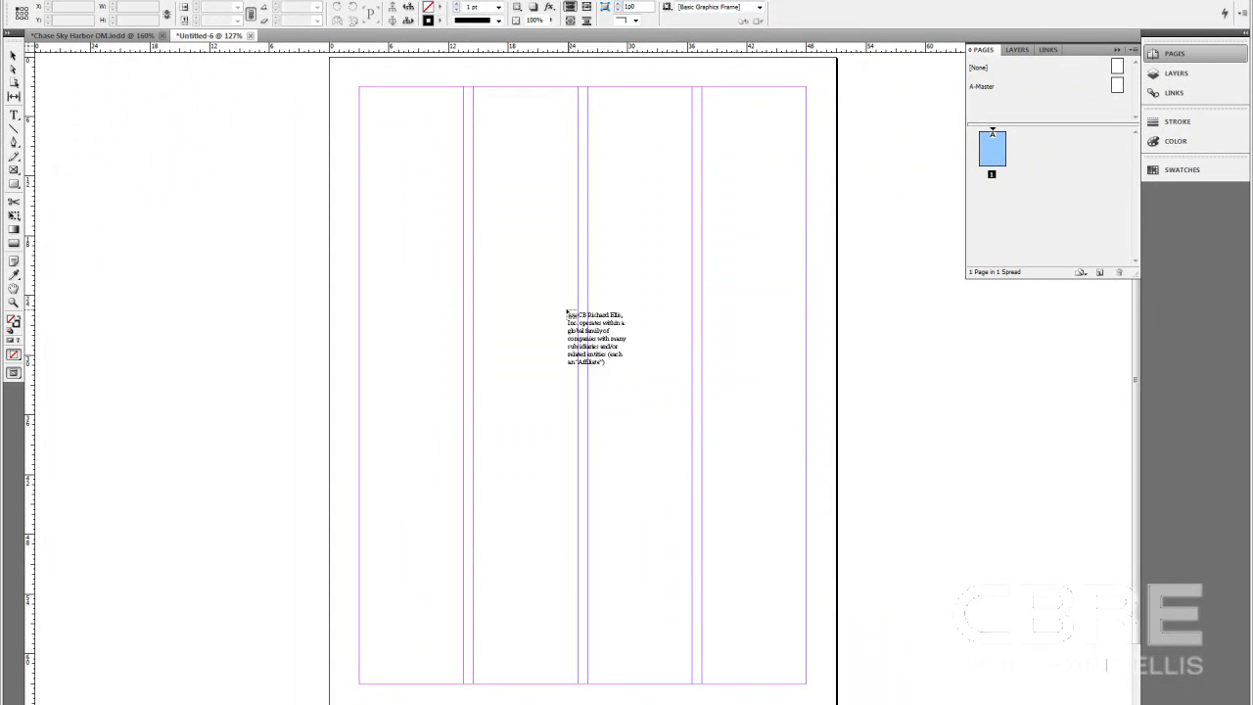
# Try placing the loaded text into the first column from the top margin, check its overflow, and undo the placement
pyautogui.scroll(1, 479, 257)
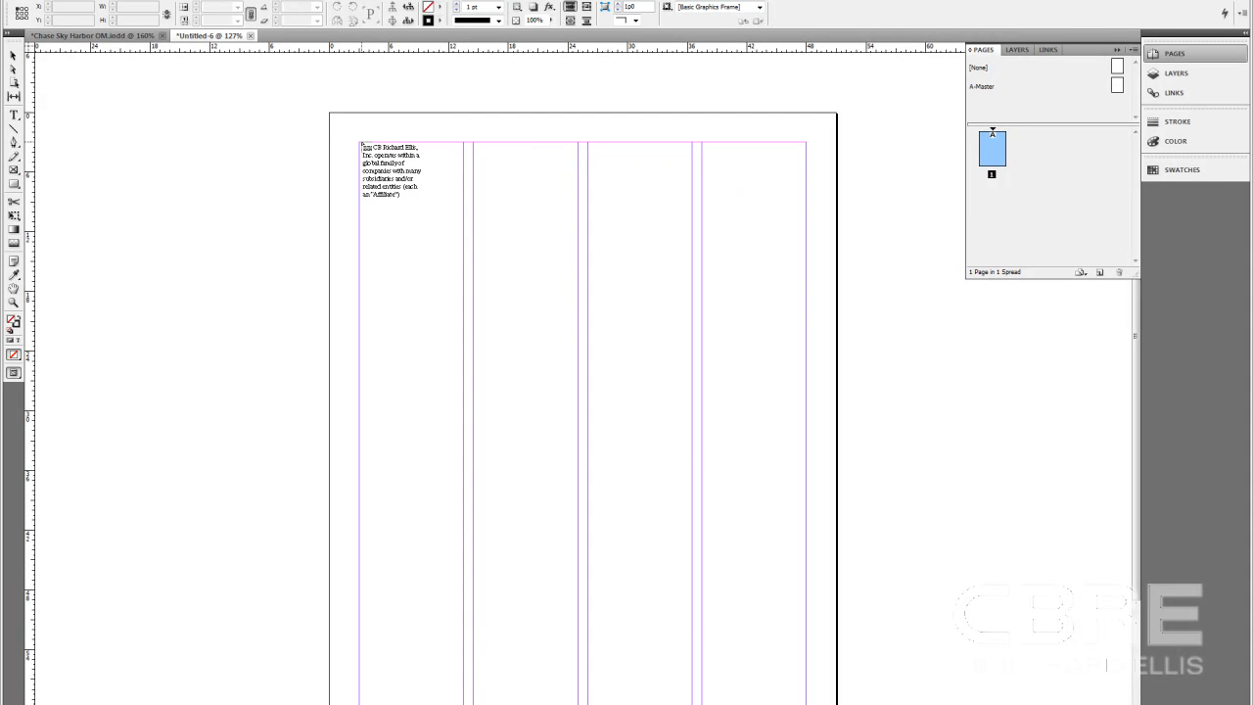
pyautogui.click(360, 143)
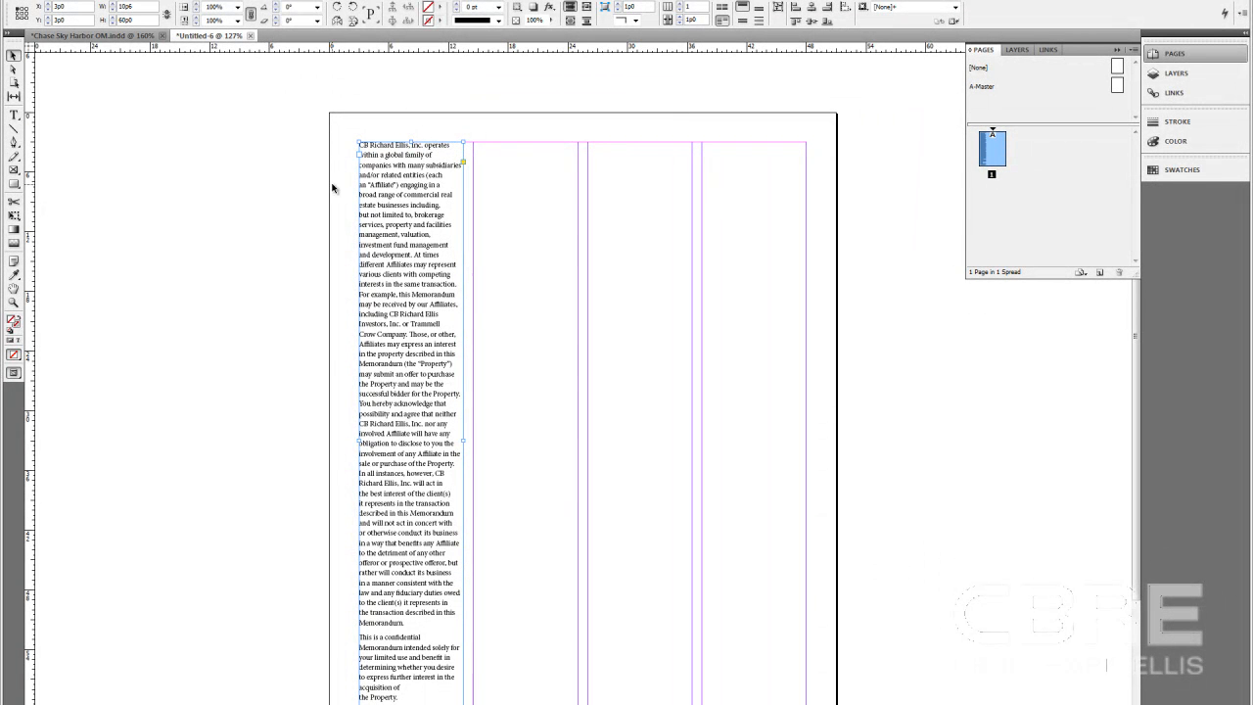
pyautogui.scroll(-1, 422, 180)
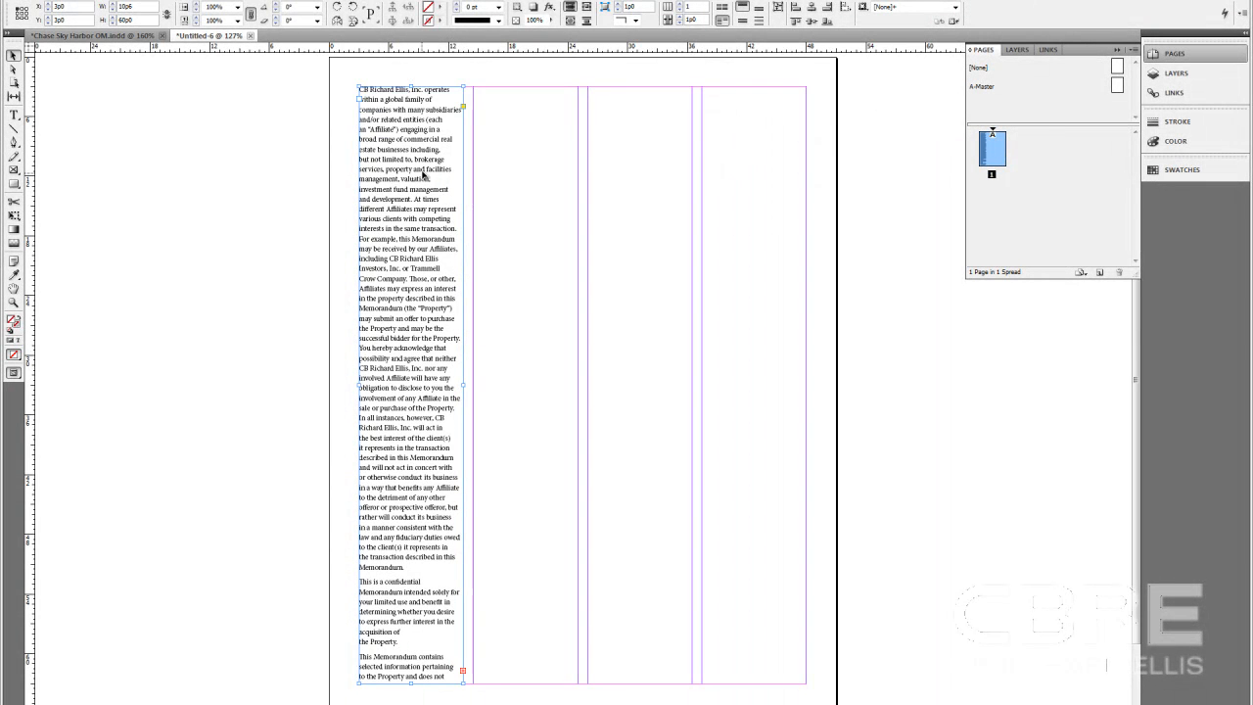
pyautogui.scroll(-1, 372, 350)
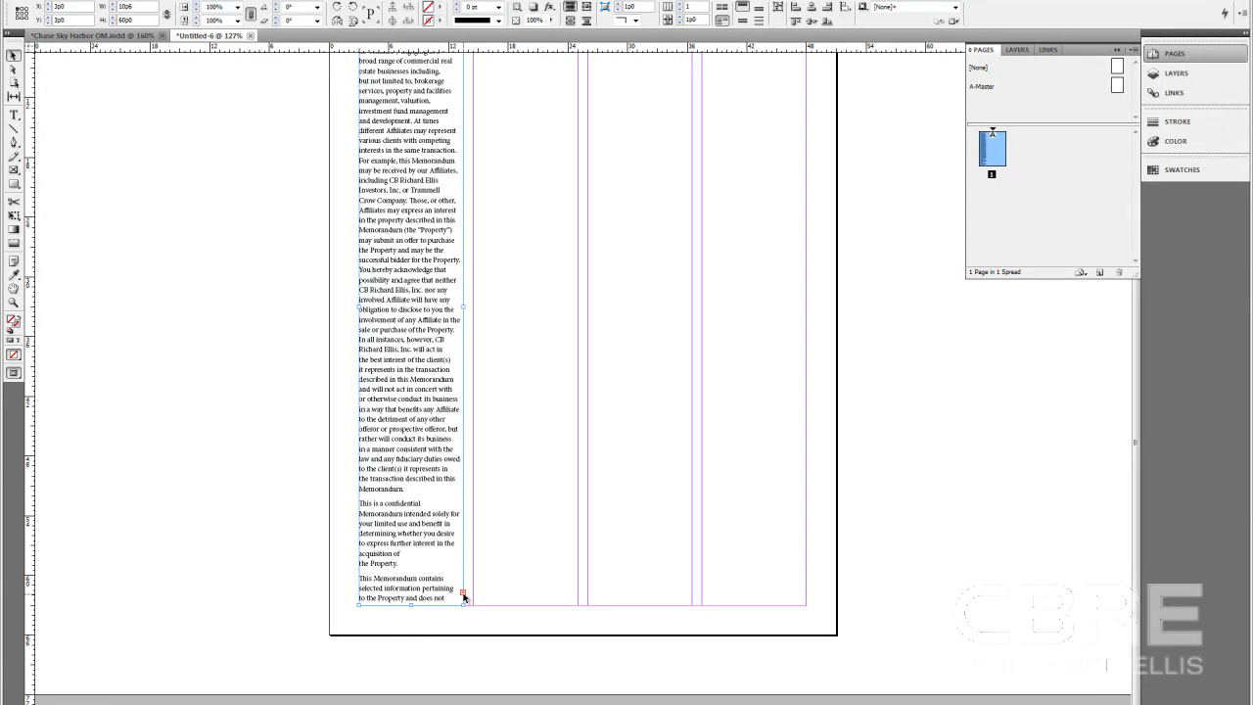
pyautogui.scroll(2, 364, 441)
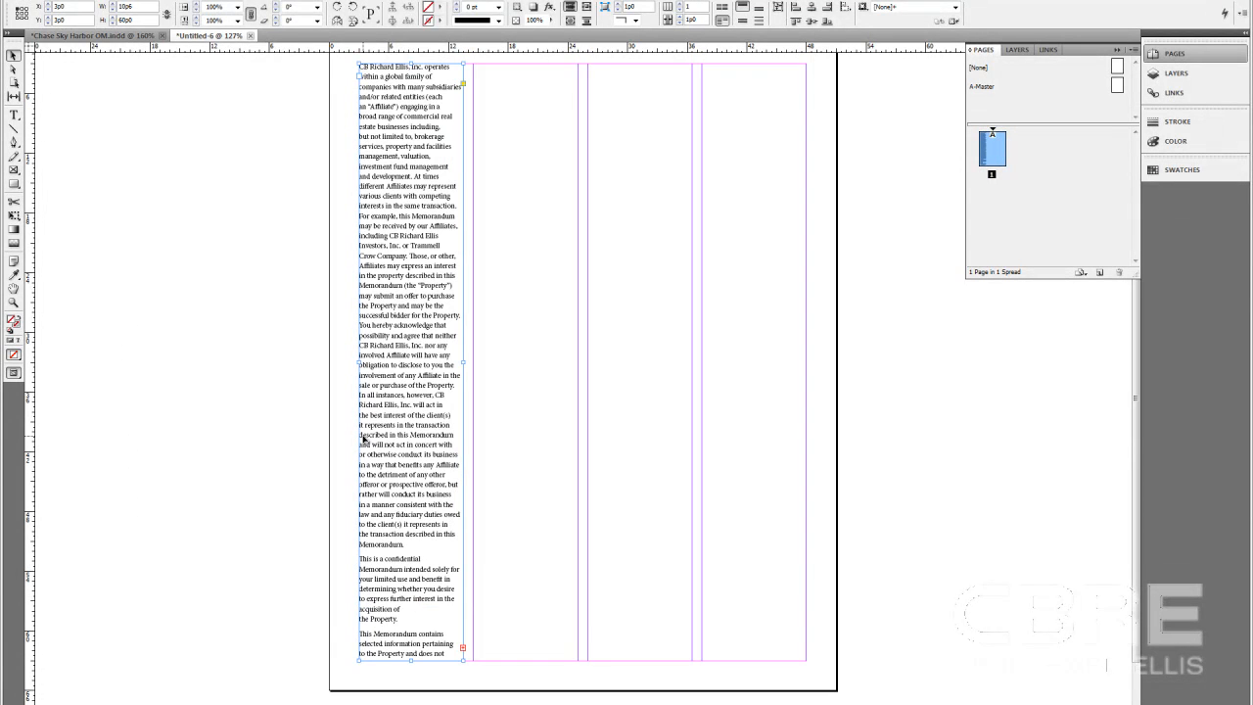
pyautogui.scroll(4, 364, 441)
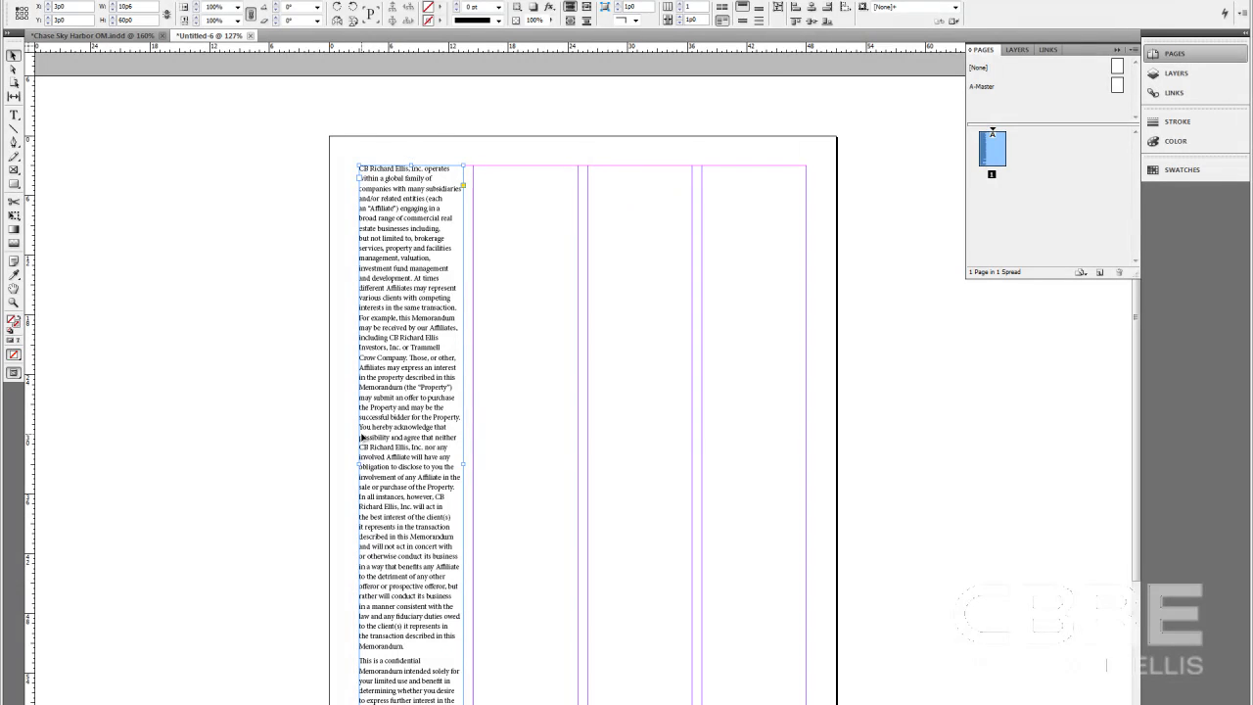
pyautogui.hotkey('ctrl', 'z')
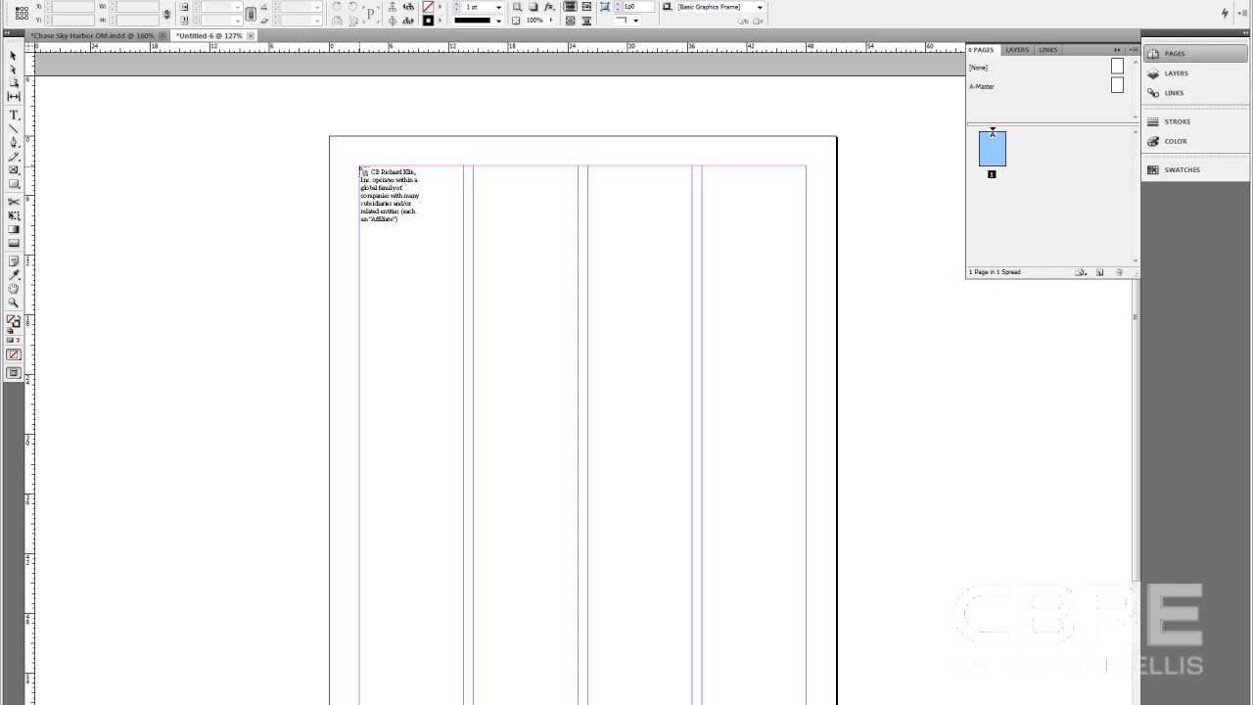
# Try flowing the loaded text across the columns from the top of the first column, and undo it
pyautogui.click(360, 169)
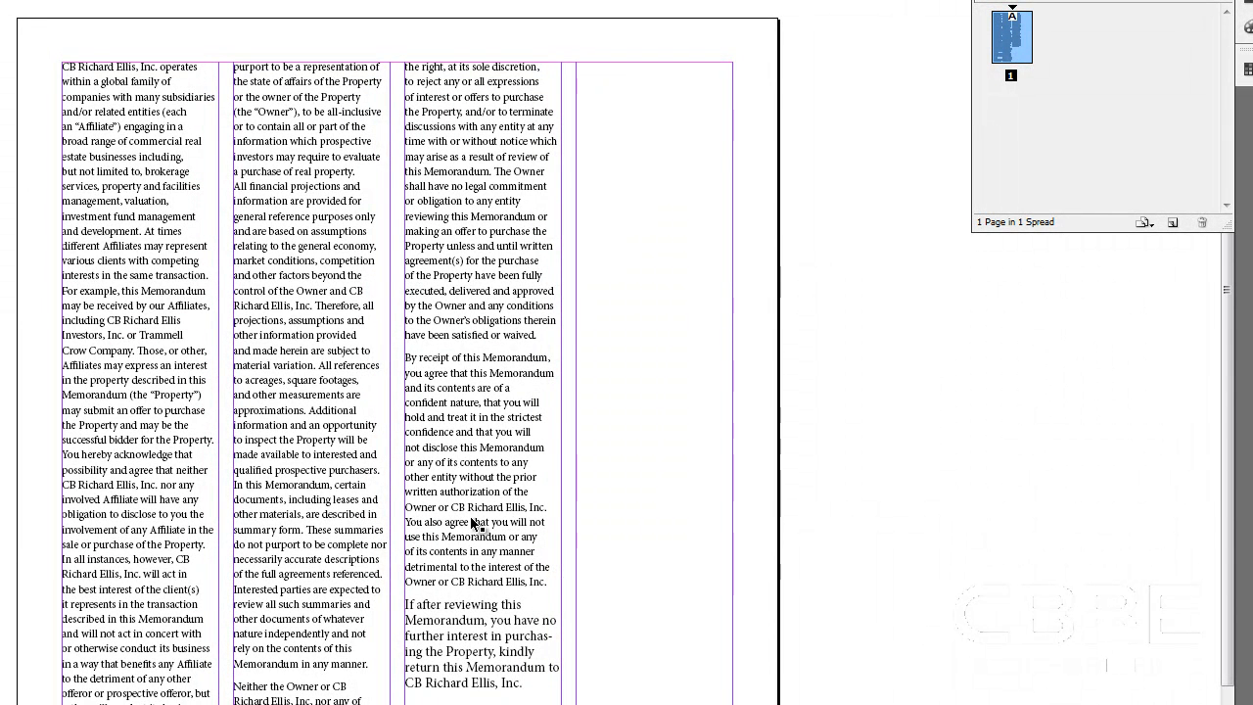
pyautogui.hotkey('ctrl', 'z')
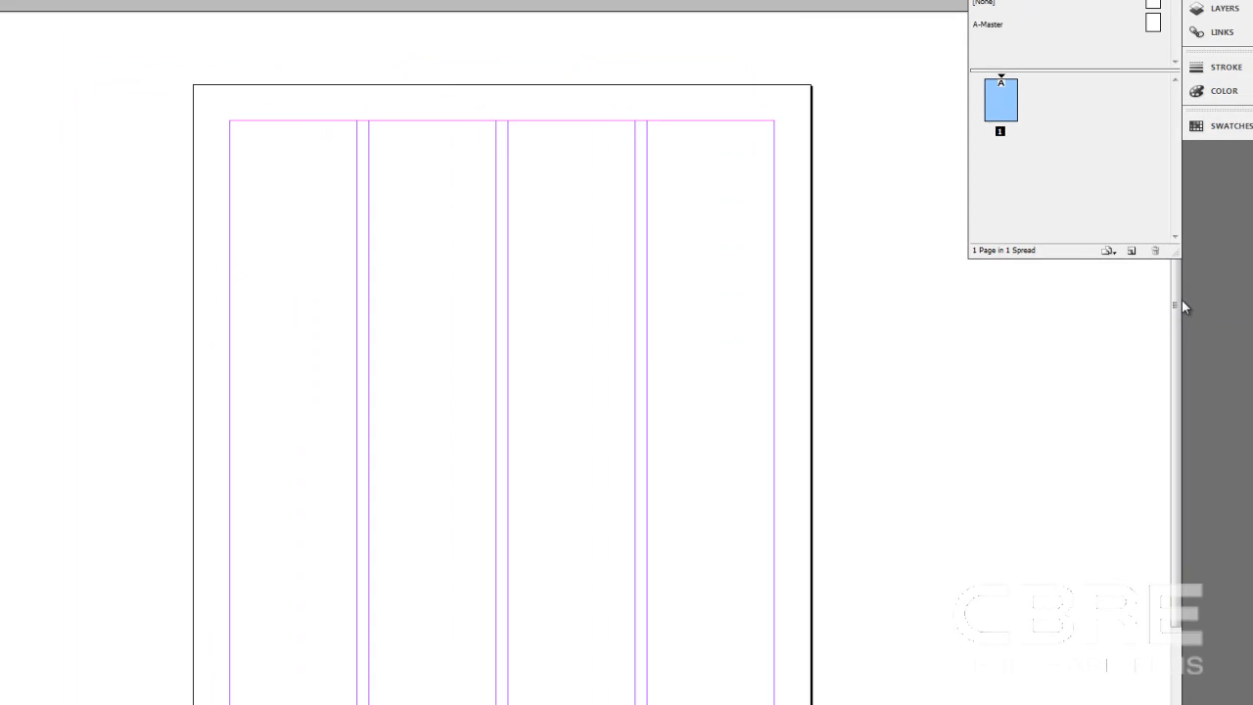
# Autoflow the loaded text from midway down the third column with pages added as needed, check page 2, and return to page 1
pyautogui.moveTo(1181, 307); pyautogui.dragTo(1189, 380)
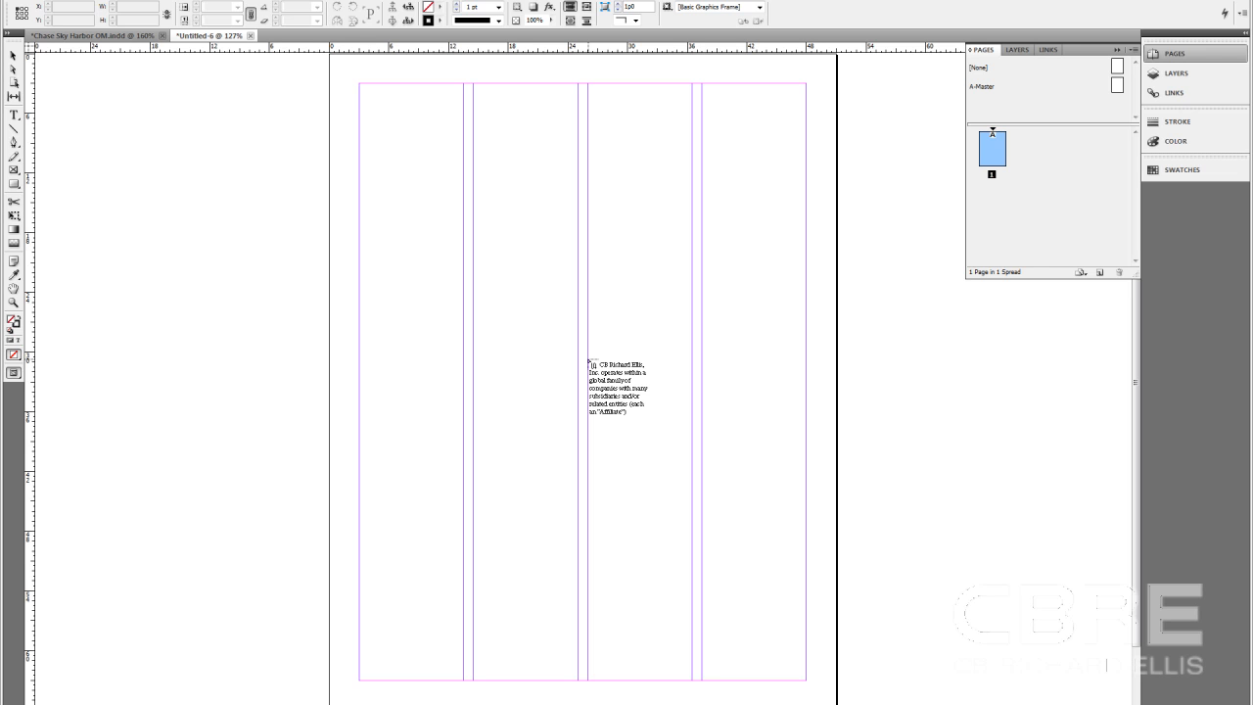
pyautogui.keyDown('shift'); pyautogui.click(589, 362); pyautogui.keyUp('shift')
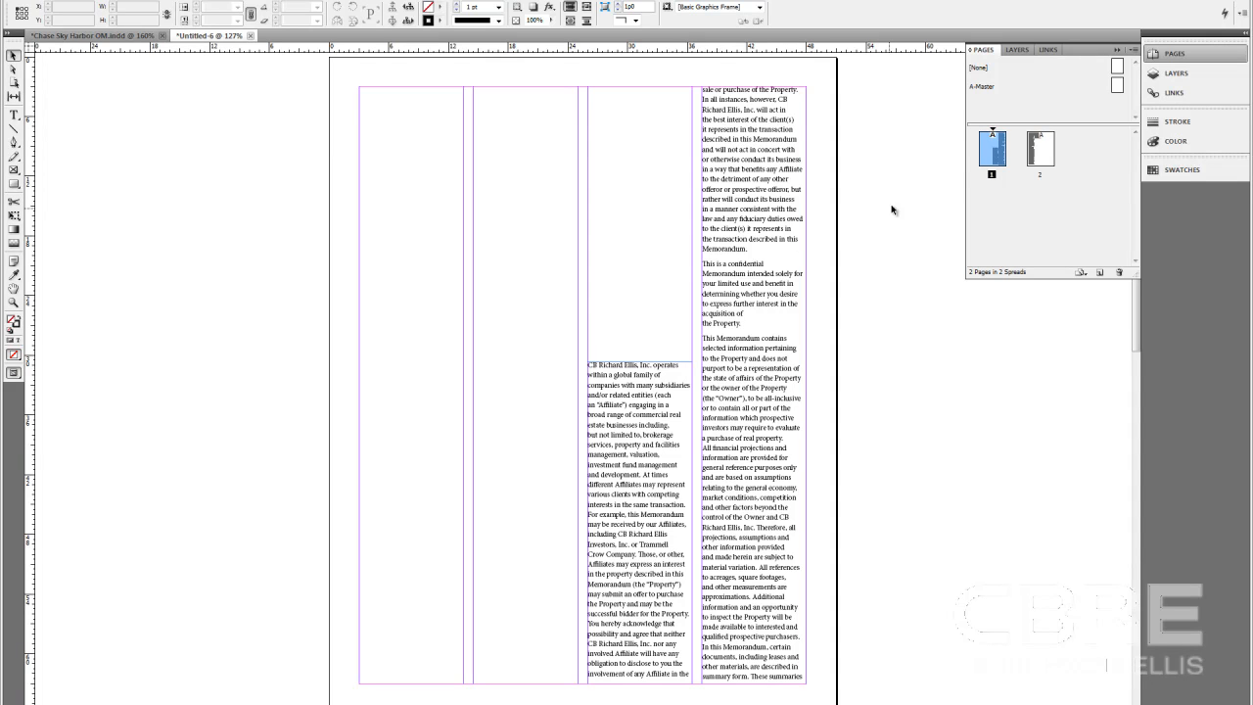
pyautogui.click(1046, 158)
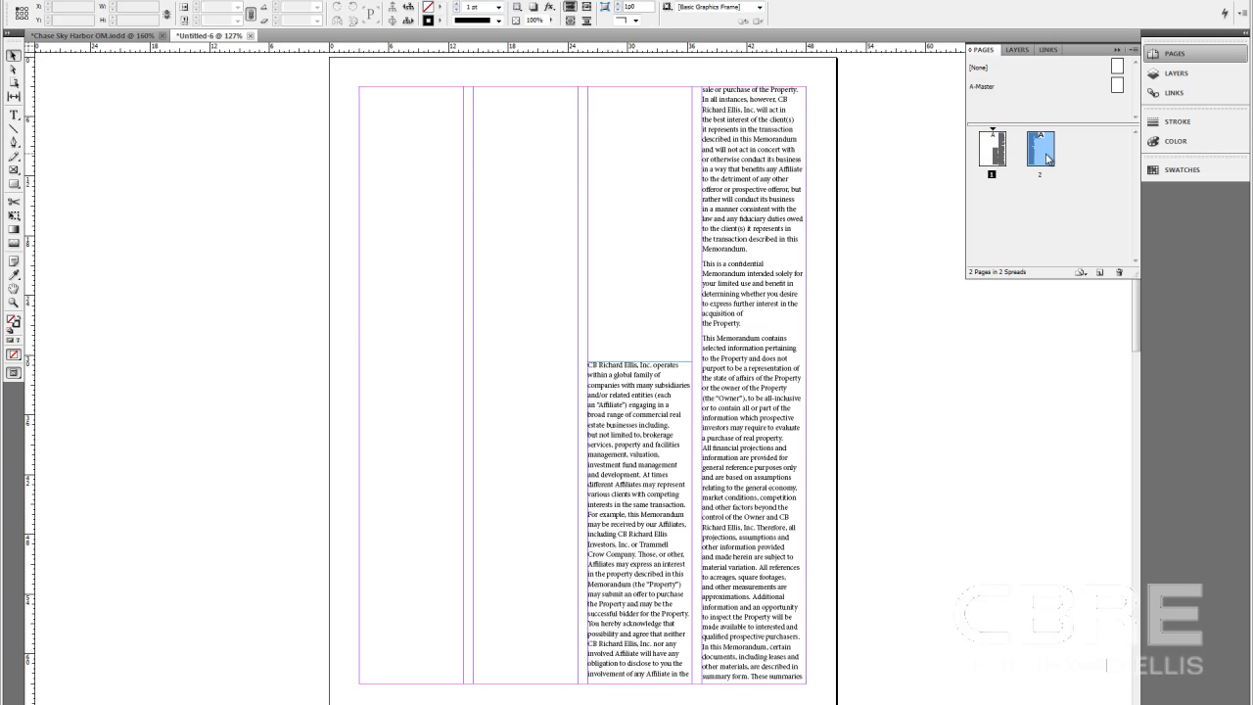
pyautogui.doubleClick(1046, 159)
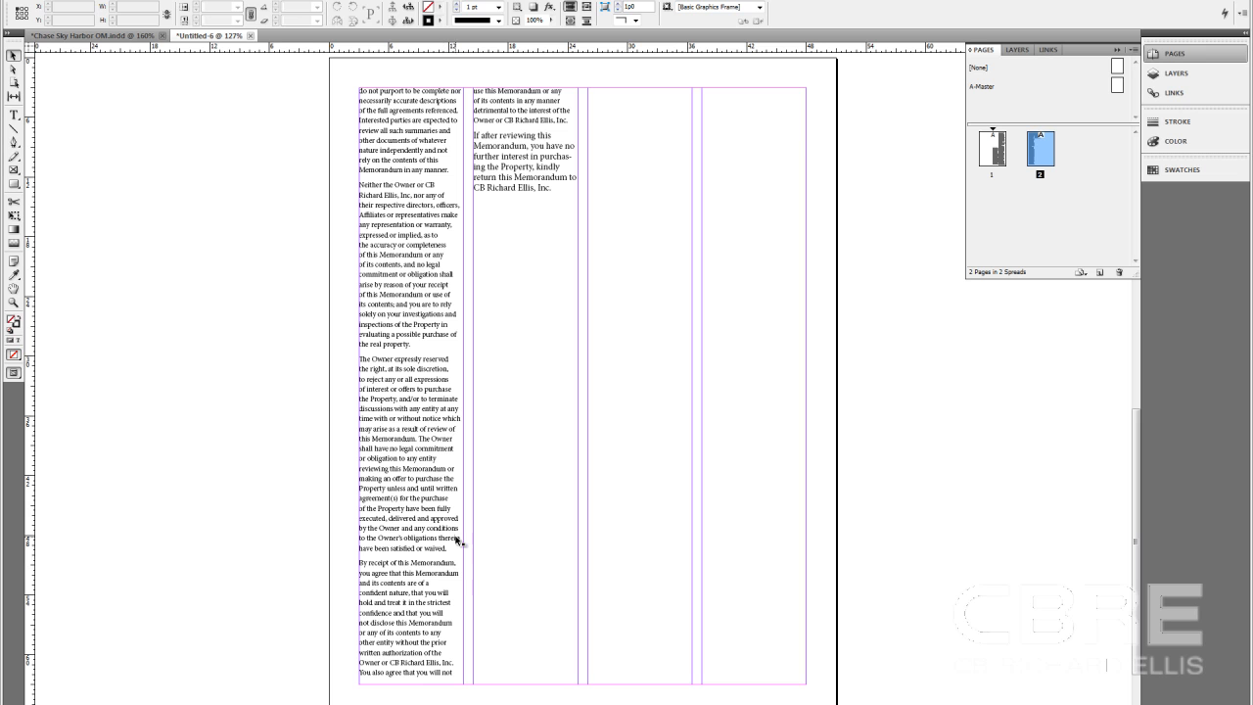
pyautogui.click(995, 149)
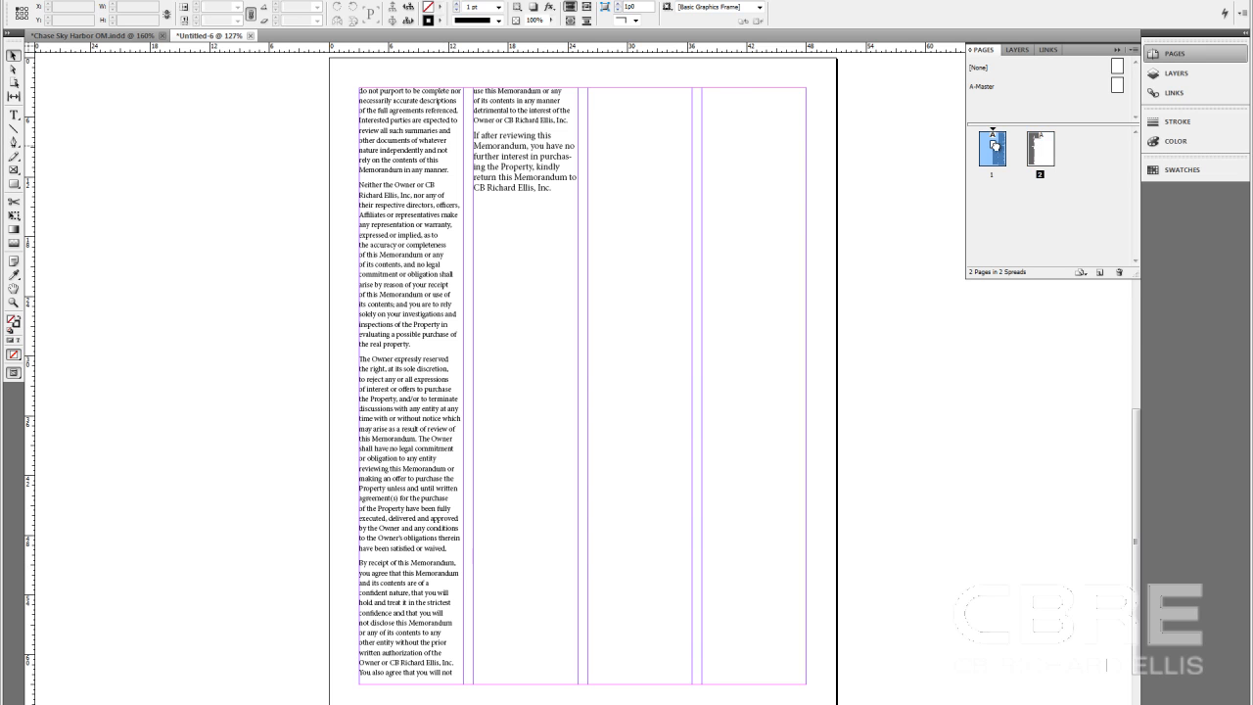
pyautogui.doubleClick(995, 145)
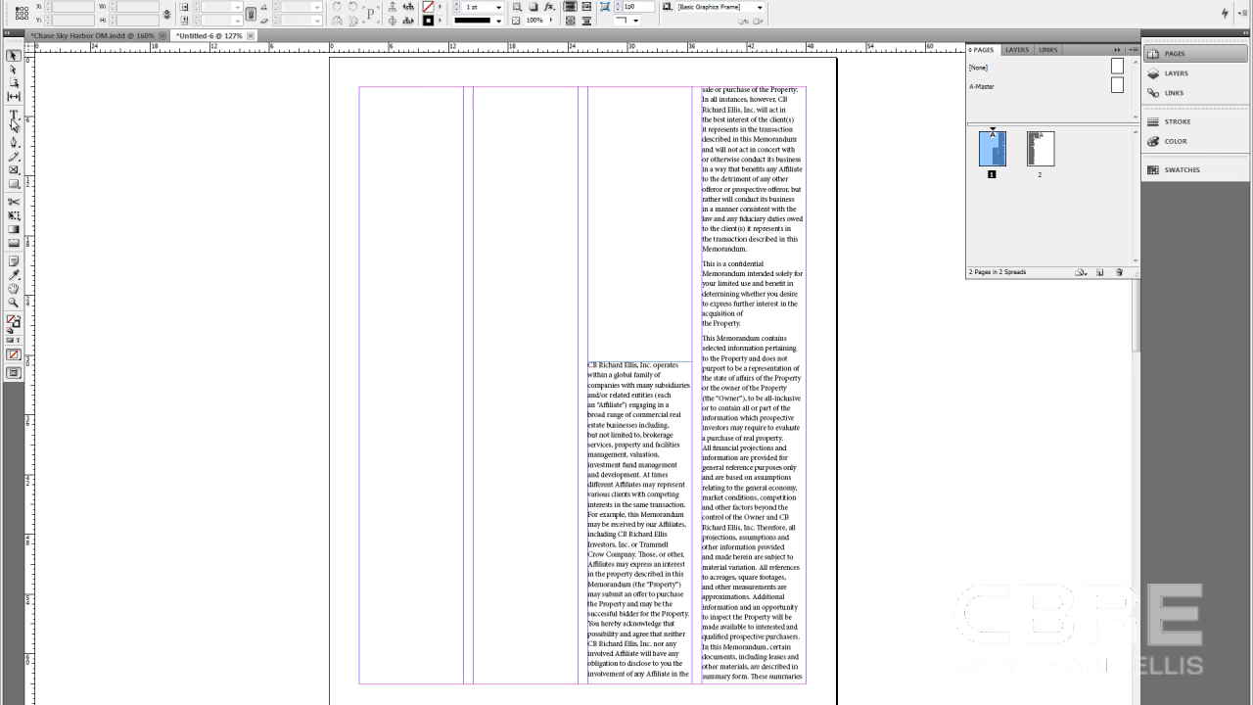
# Draw two empty text frames on the pasteboard beside page 1, the lower one about 18p4 wide and 31p0 high
pyautogui.click(14, 117)
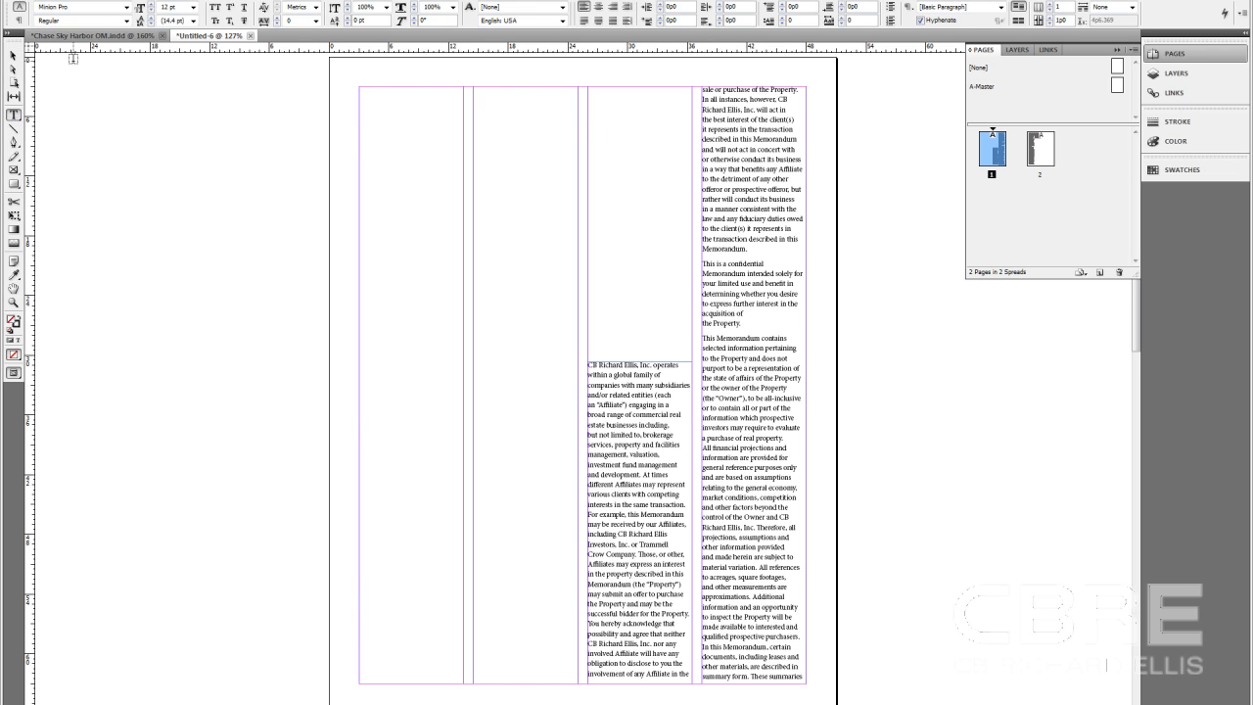
pyautogui.moveTo(56, 87); pyautogui.dragTo(273, 312)
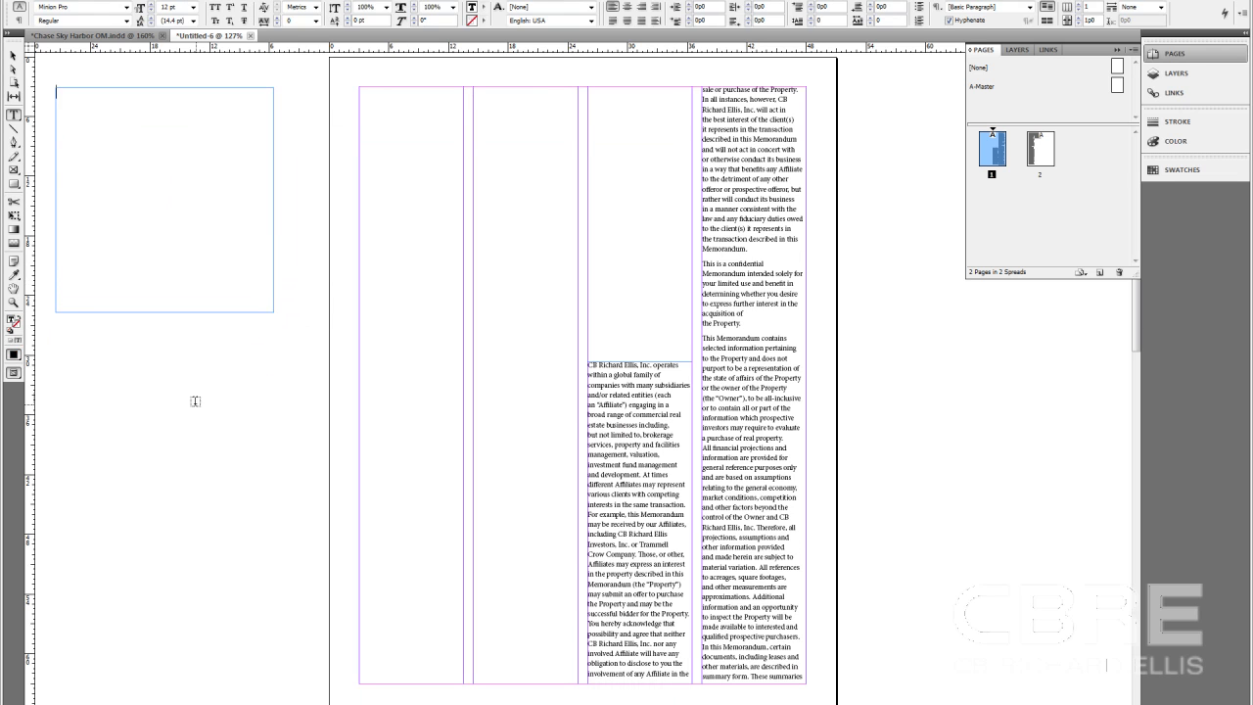
pyautogui.moveTo(138, 351); pyautogui.dragTo(319, 661)
# Thread the upper pasteboard text frame to the lower one
pyautogui.click(14, 56)
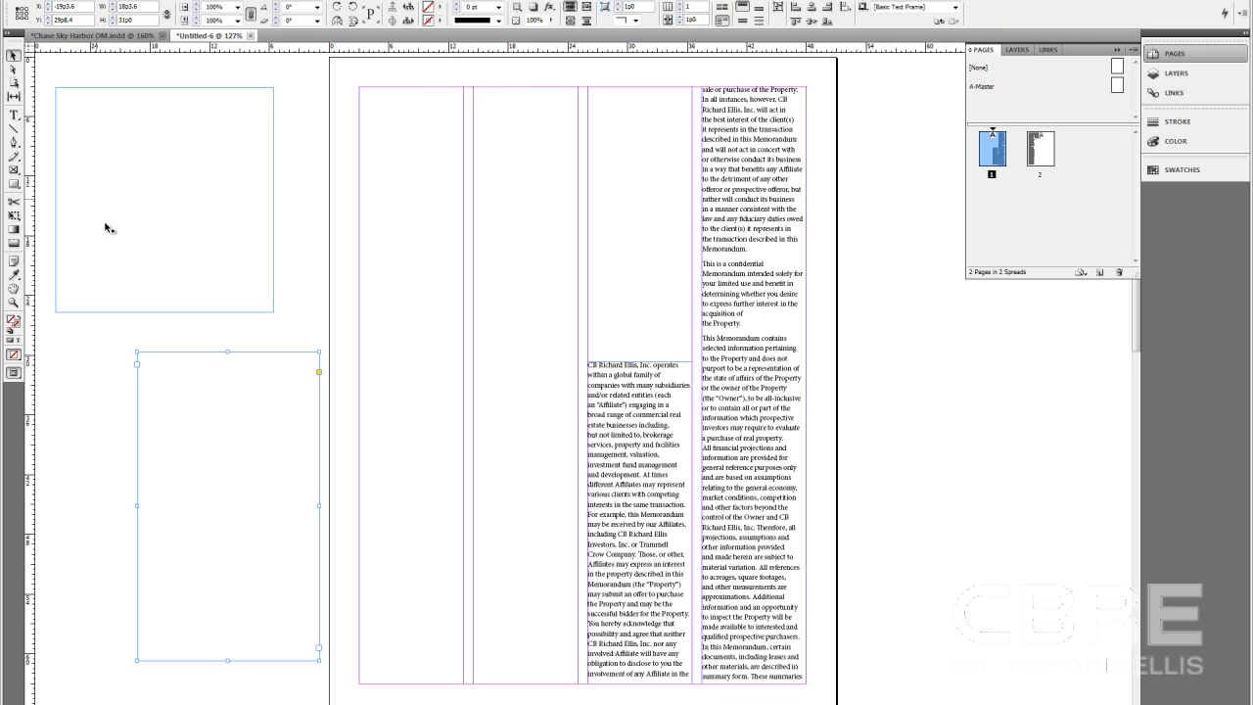
pyautogui.scroll(1, 109, 313)
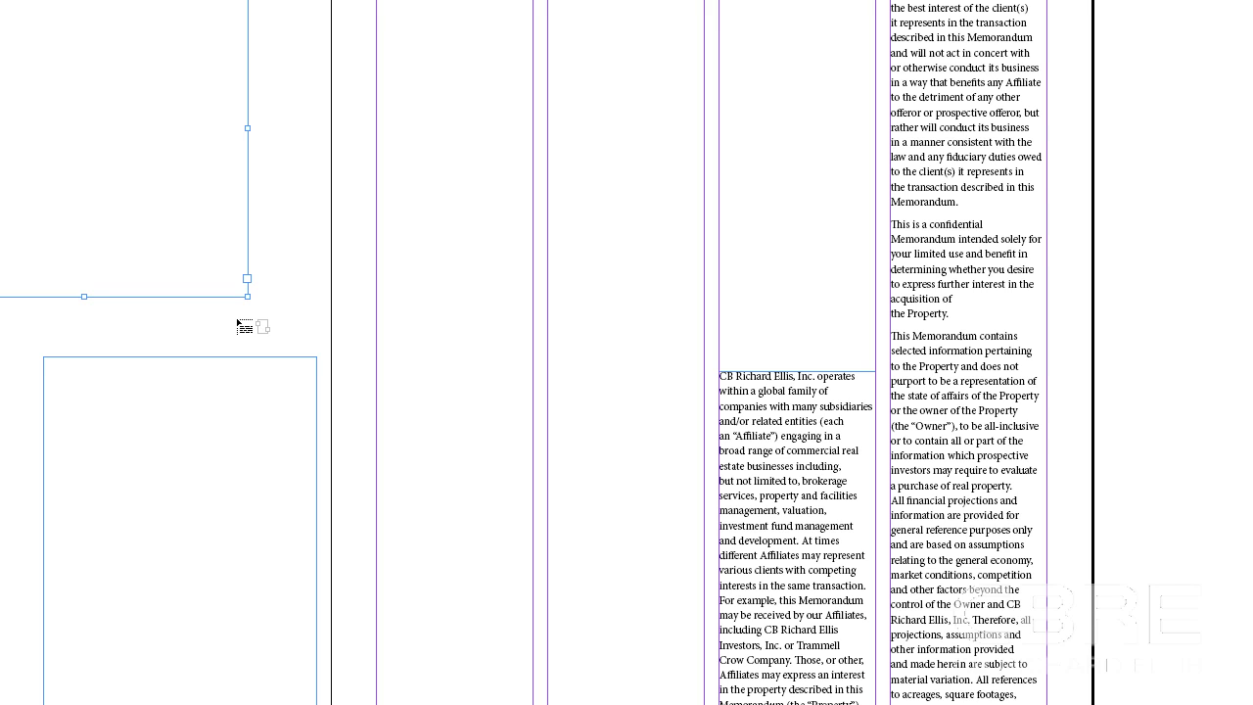
pyautogui.click(193, 402)
# Place CB Richard Ellis.docx into the threaded pasteboard frames, starting in the upper one, and check the text flow between them
pyautogui.hotkey('alt', 'f')
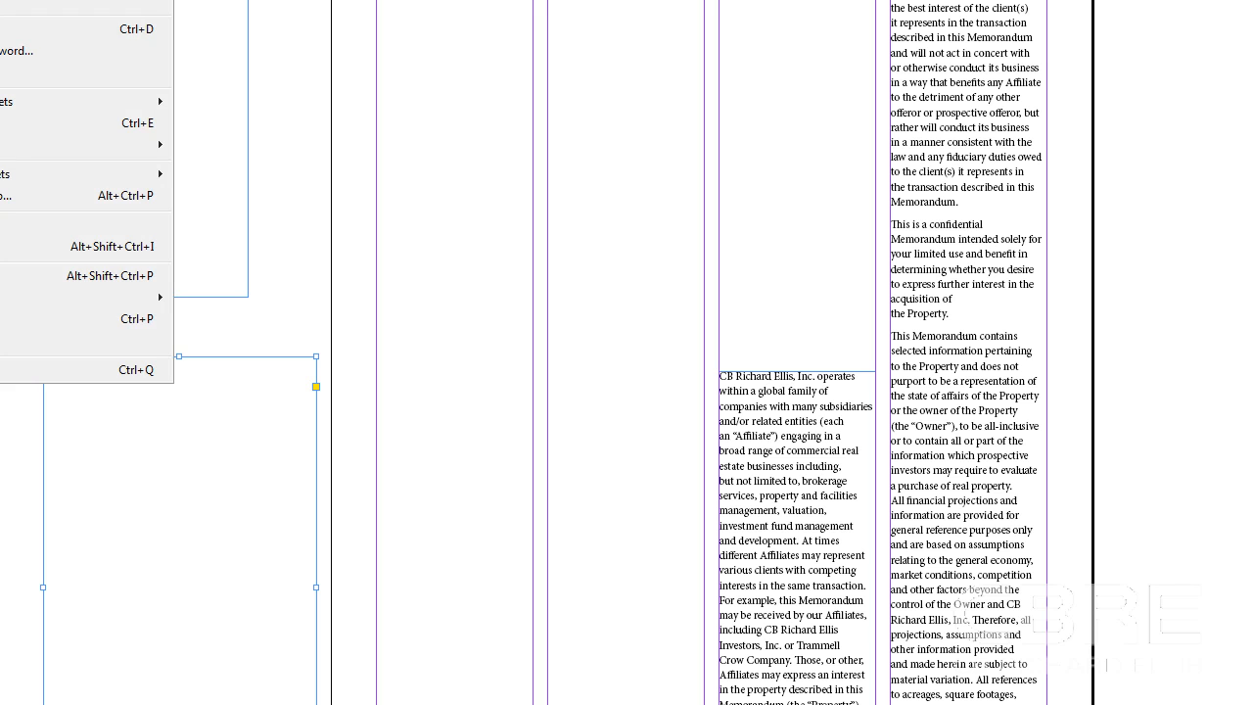
pyautogui.click(79, 28)
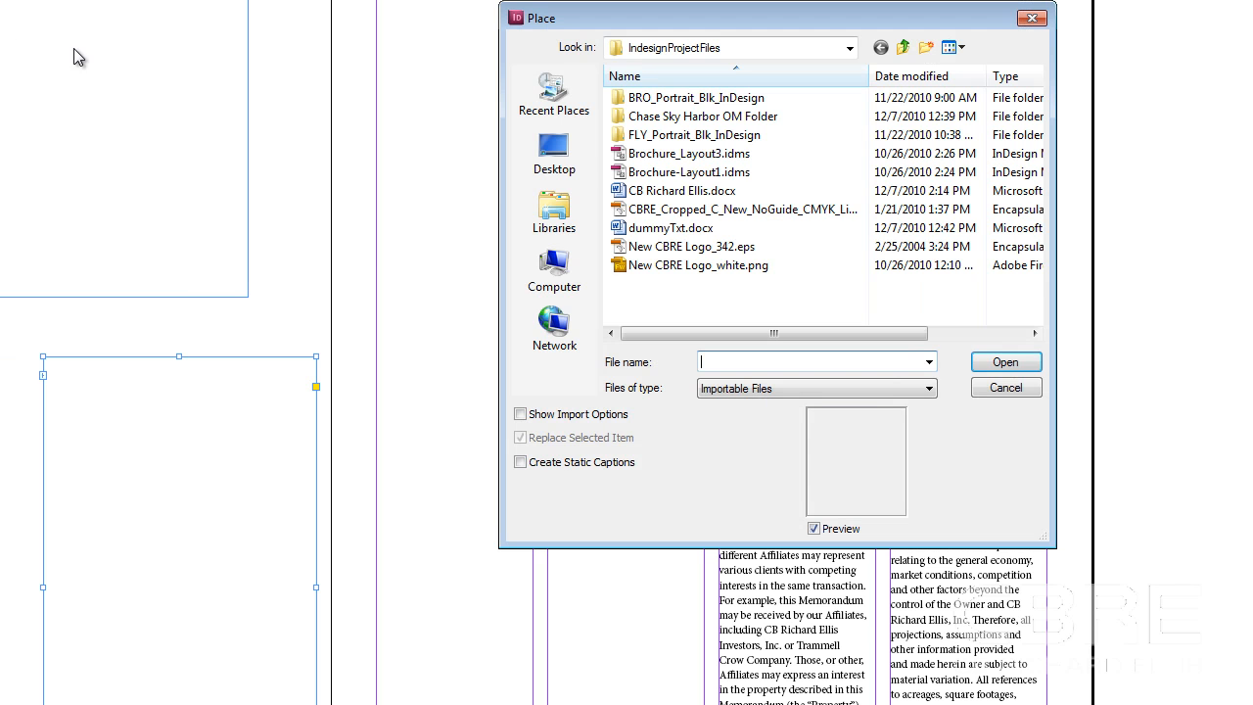
pyautogui.click(682, 190)
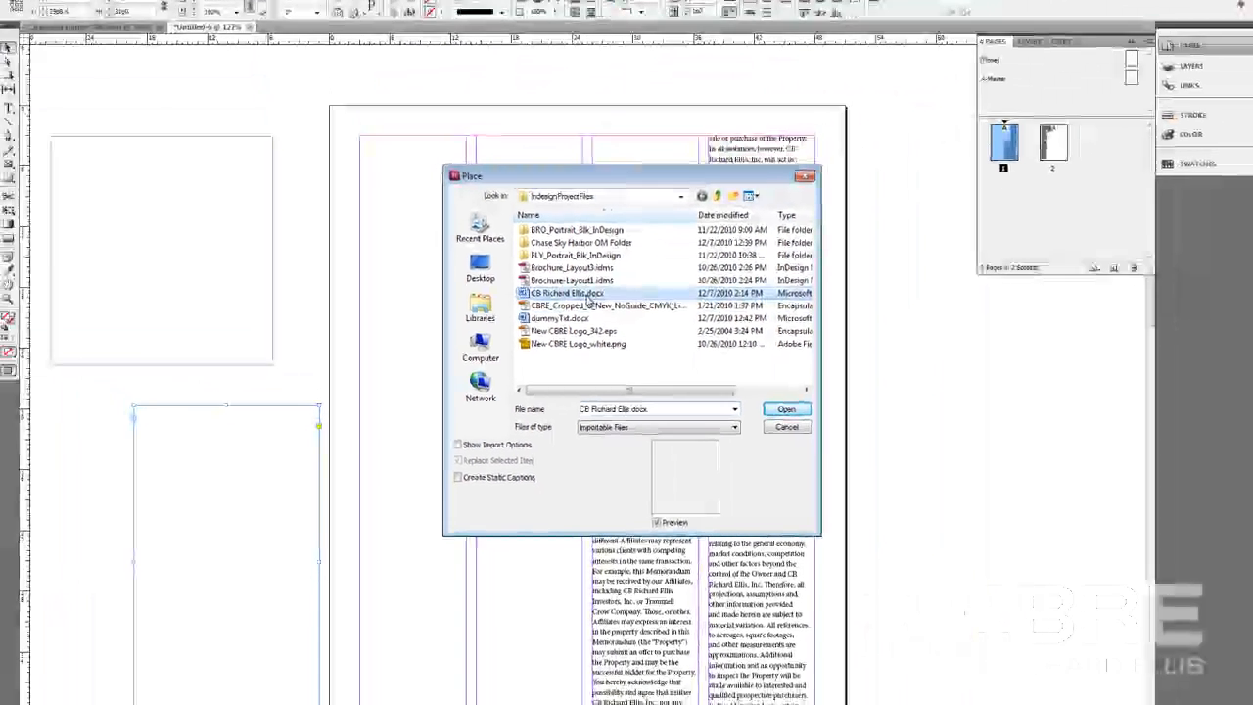
pyautogui.click(778, 412)
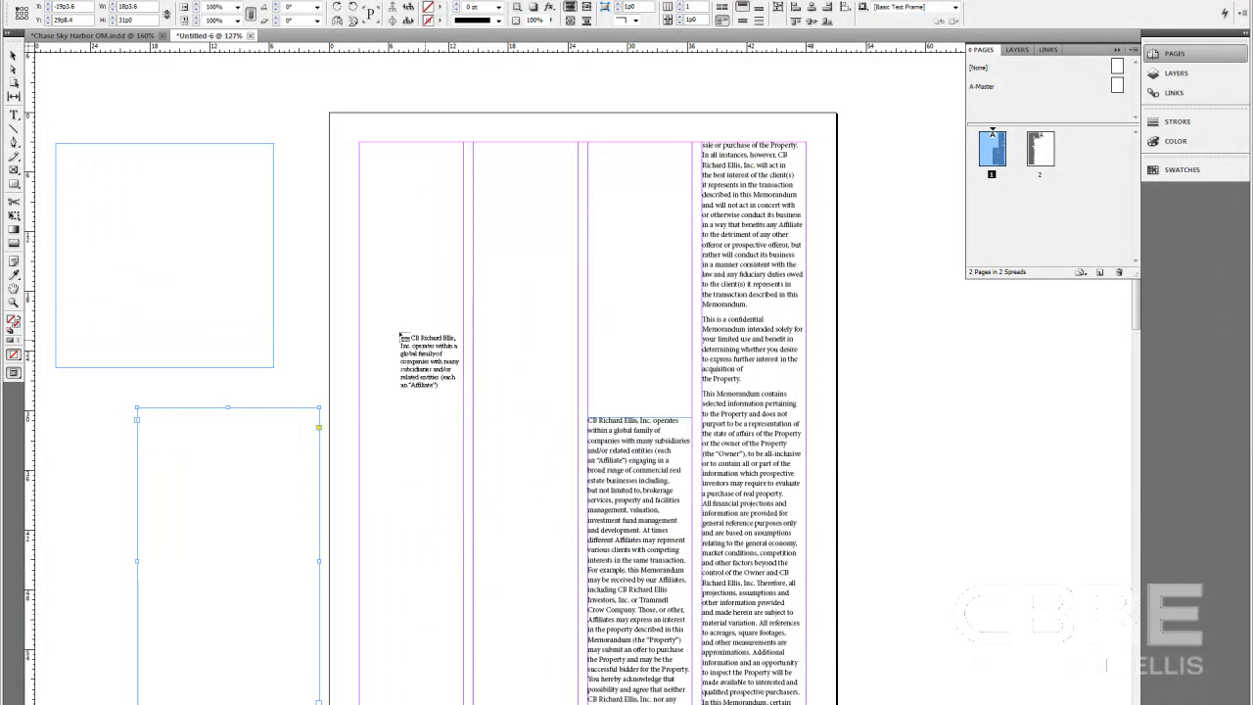
pyautogui.click(187, 236)
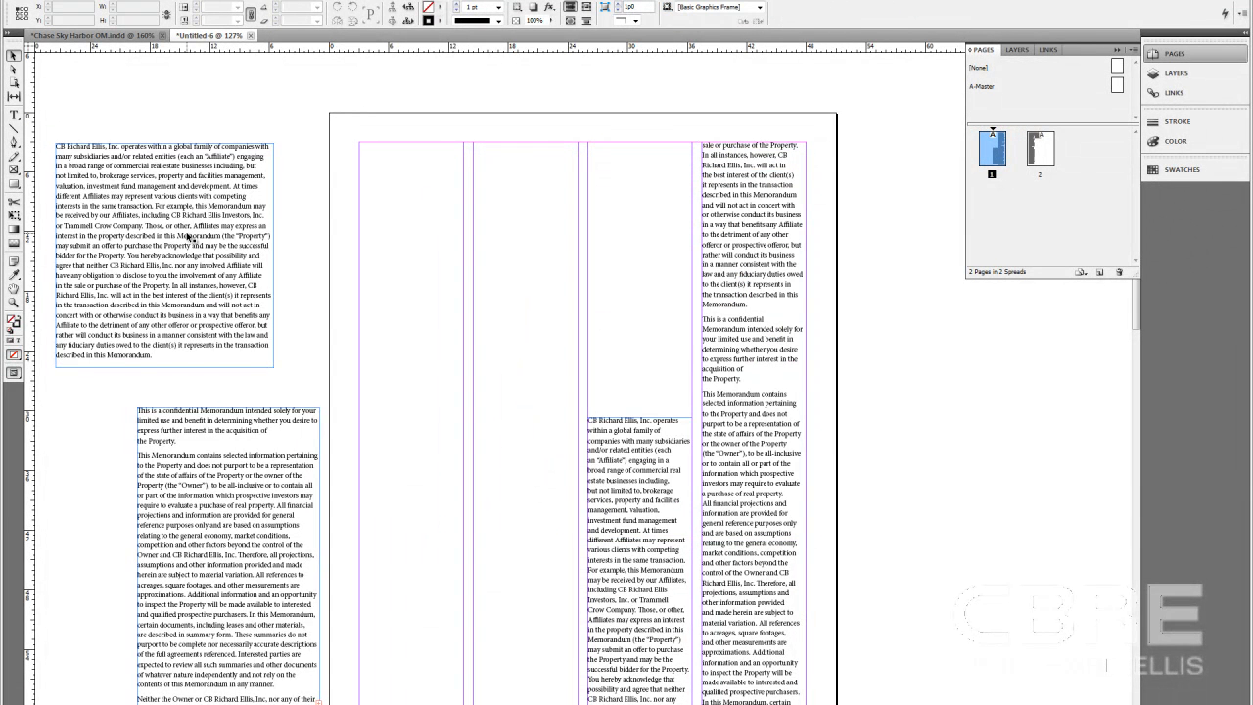
pyautogui.scroll(-10, 254, 210)
pyautogui.scroll(6, 251, 205)
# Delete the upper threaded text frame on the pasteboard and then the lower one
pyautogui.click(236, 222)
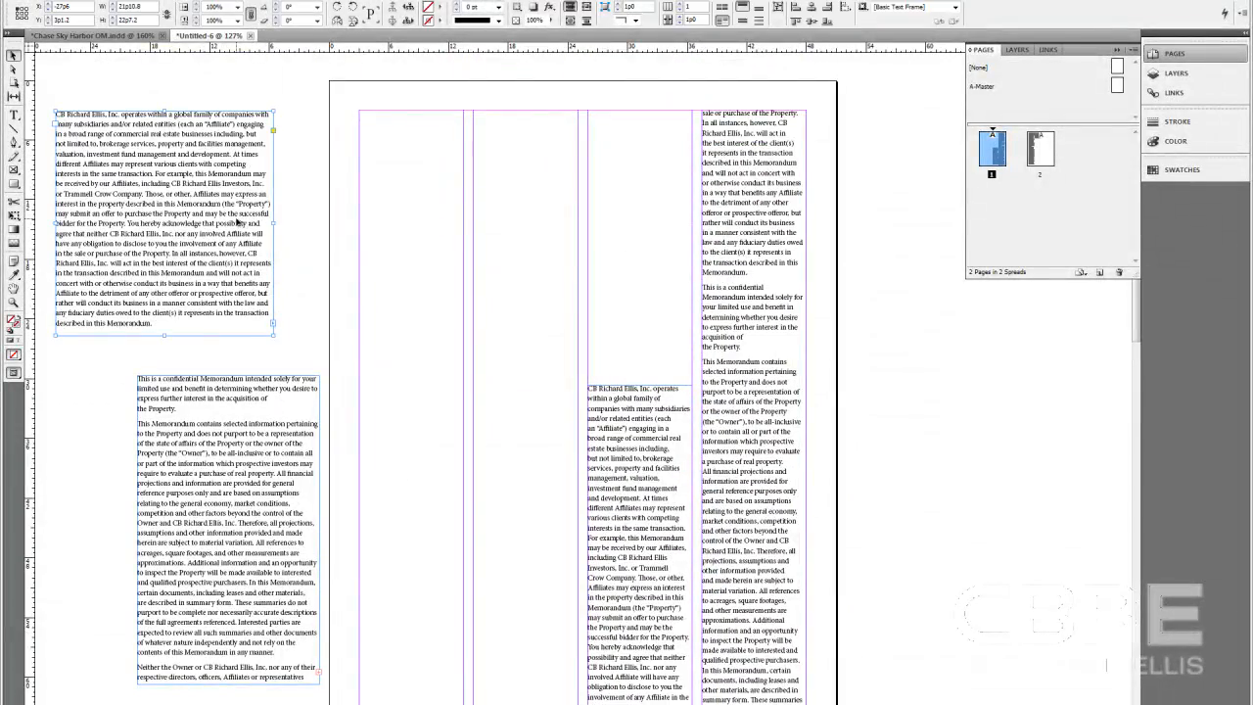
pyautogui.press('Delete')
pyautogui.click(221, 440)
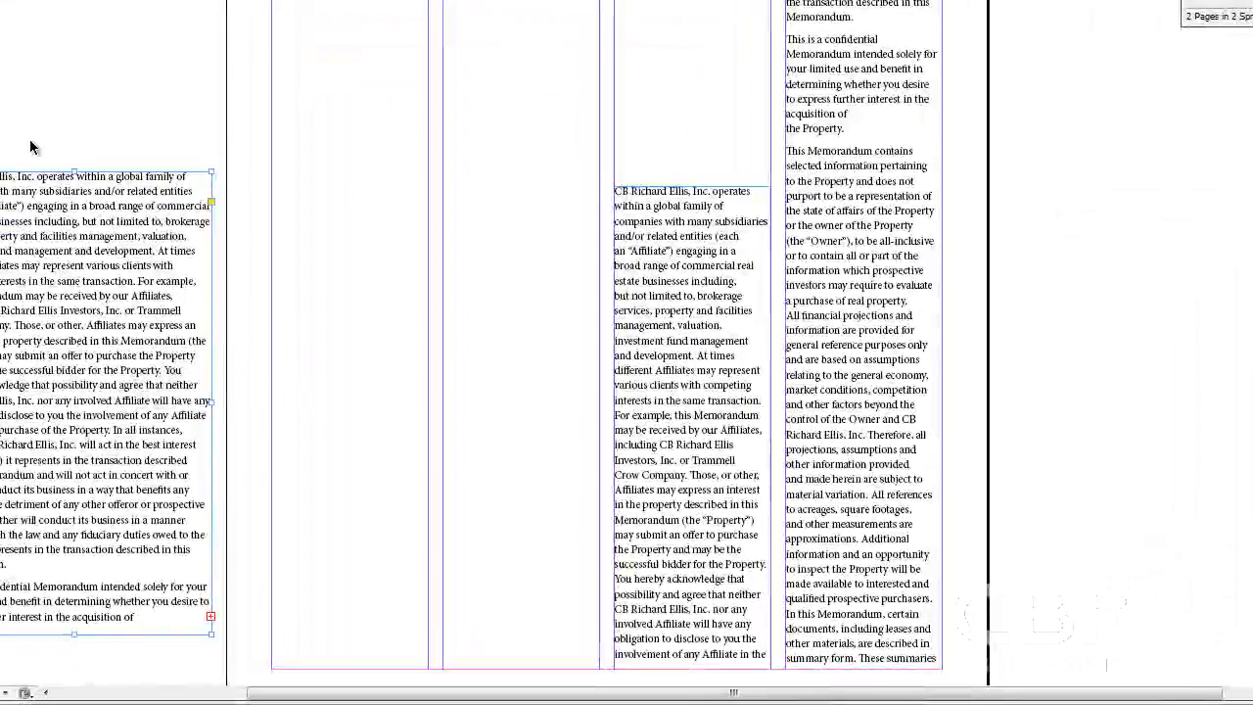
pyautogui.press('Delete')
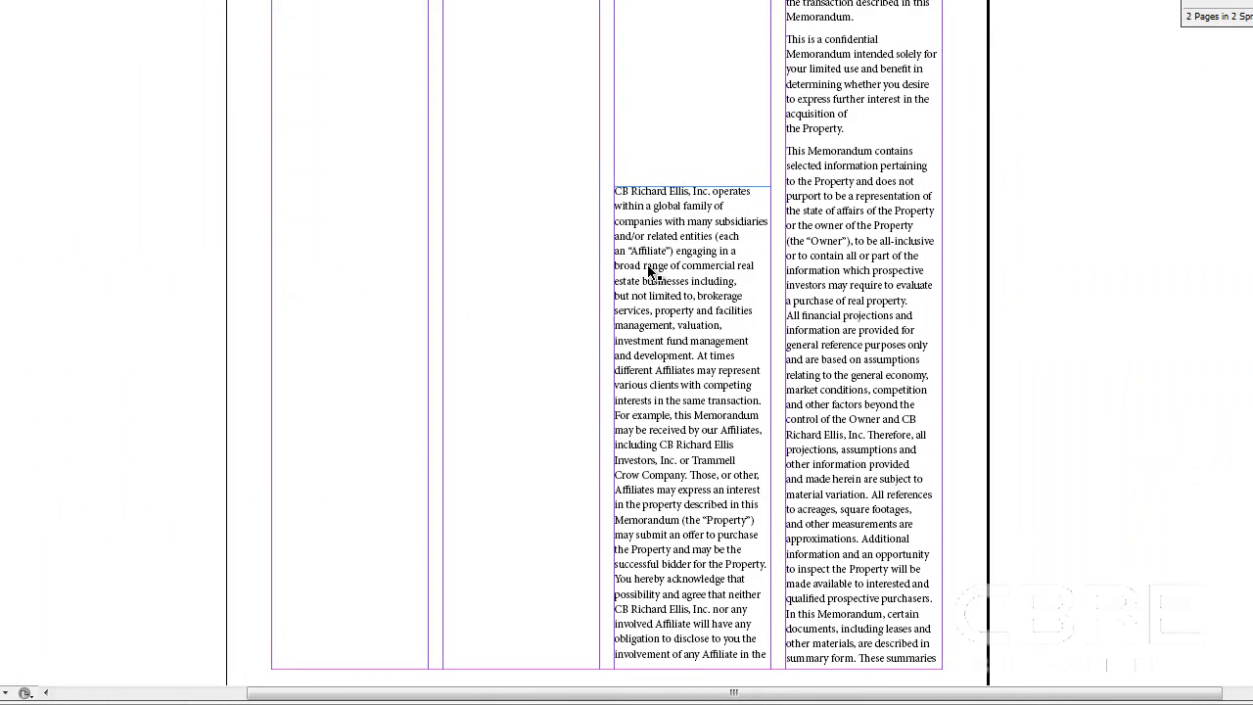
# Undo the frame deletions, the threaded placement and the autoflow, back to the loaded text on an empty single page
pyautogui.hotkey('ctrl', 'z')
pyautogui.hotkey('ctrl', 'z')
pyautogui.hotkey('ctrl', 'z')
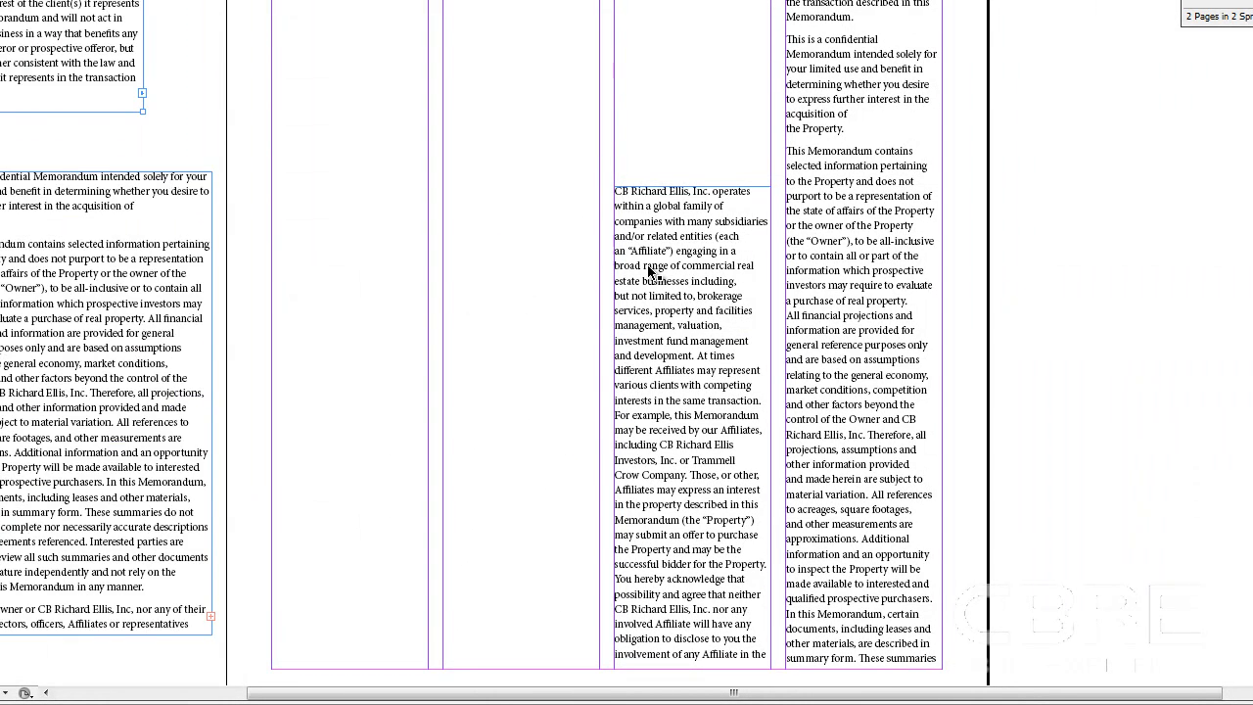
pyautogui.hotkey('ctrl', 'z')
pyautogui.hotkey('ctrl', 'z')
pyautogui.hotkey('ctrl', 'z')
pyautogui.hotkey('ctrl', 'z')
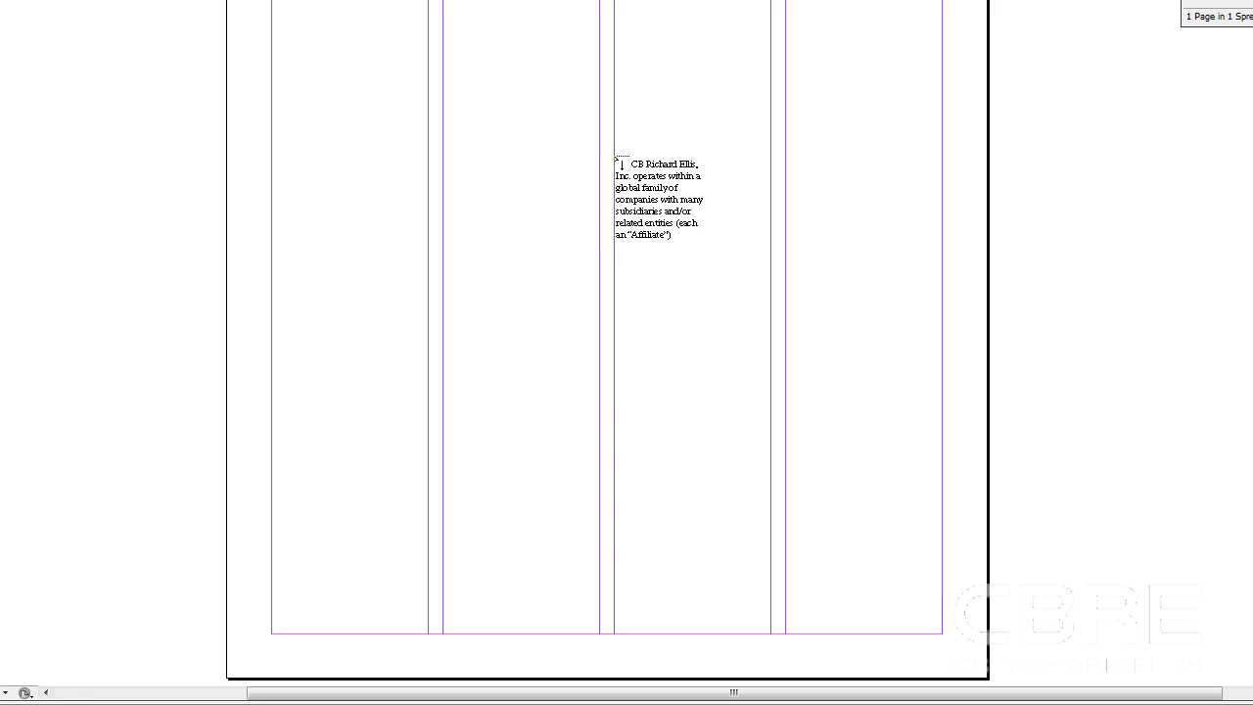
# Try flowing the loaded text from partway down the third column without adding pages, and undo it
pyautogui.keyDown('shift'); pyautogui.click(617, 174); pyautogui.keyUp('shift')
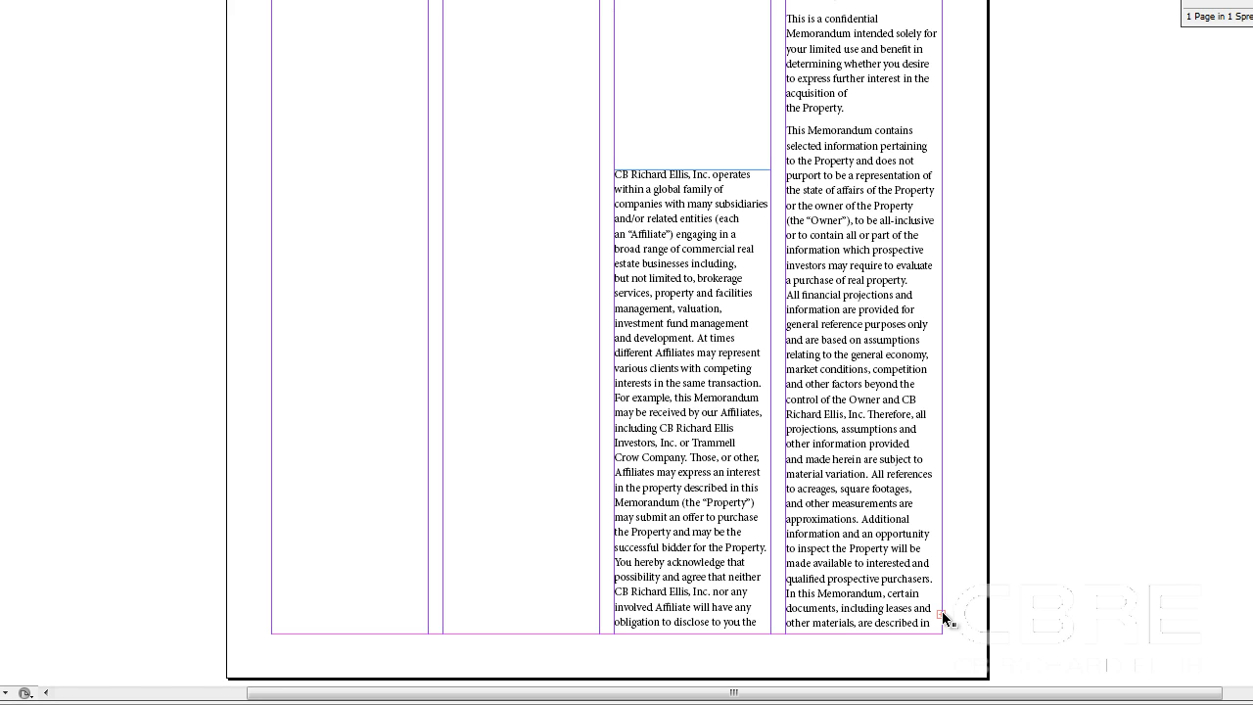
pyautogui.hotkey('ctrl', 'z')
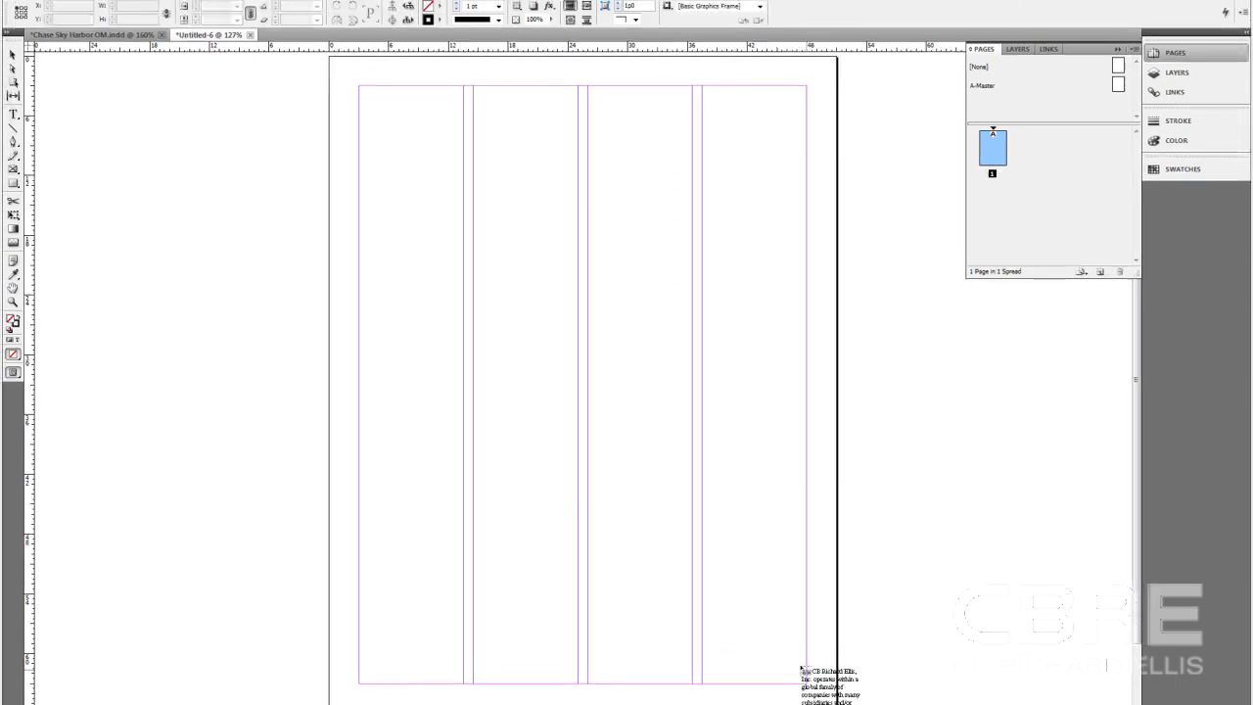
# Discard the loaded text by switching to the Selection tool
pyautogui.scroll(2, 245, 206)
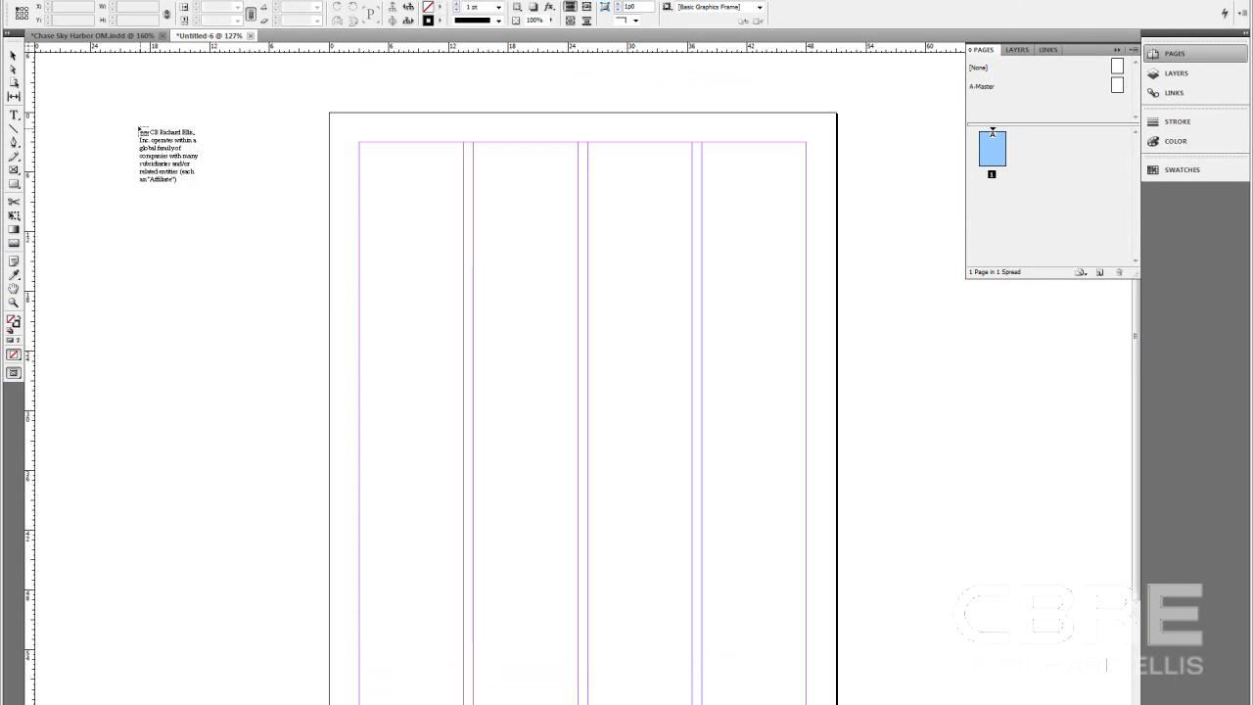
pyautogui.click(15, 57)
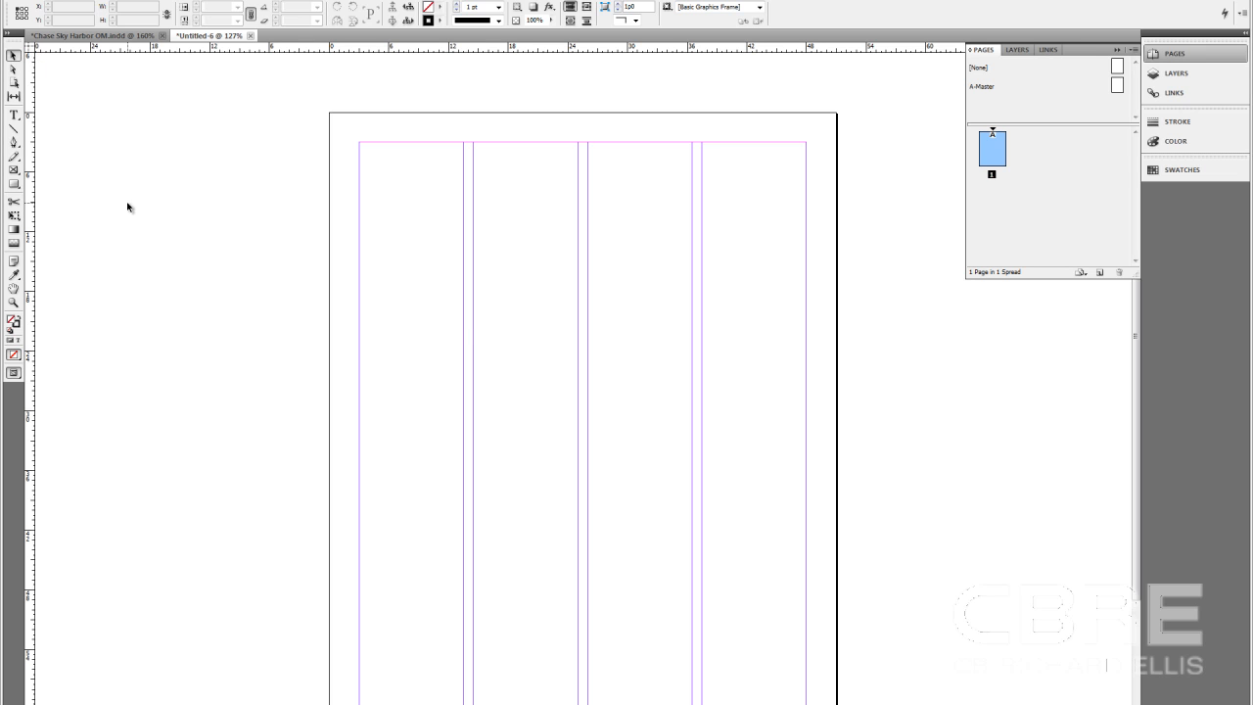
pyautogui.scroll(-2, 480, 325)
pyautogui.scroll(2, 480, 329)
pyautogui.scroll(1, 256, 375)
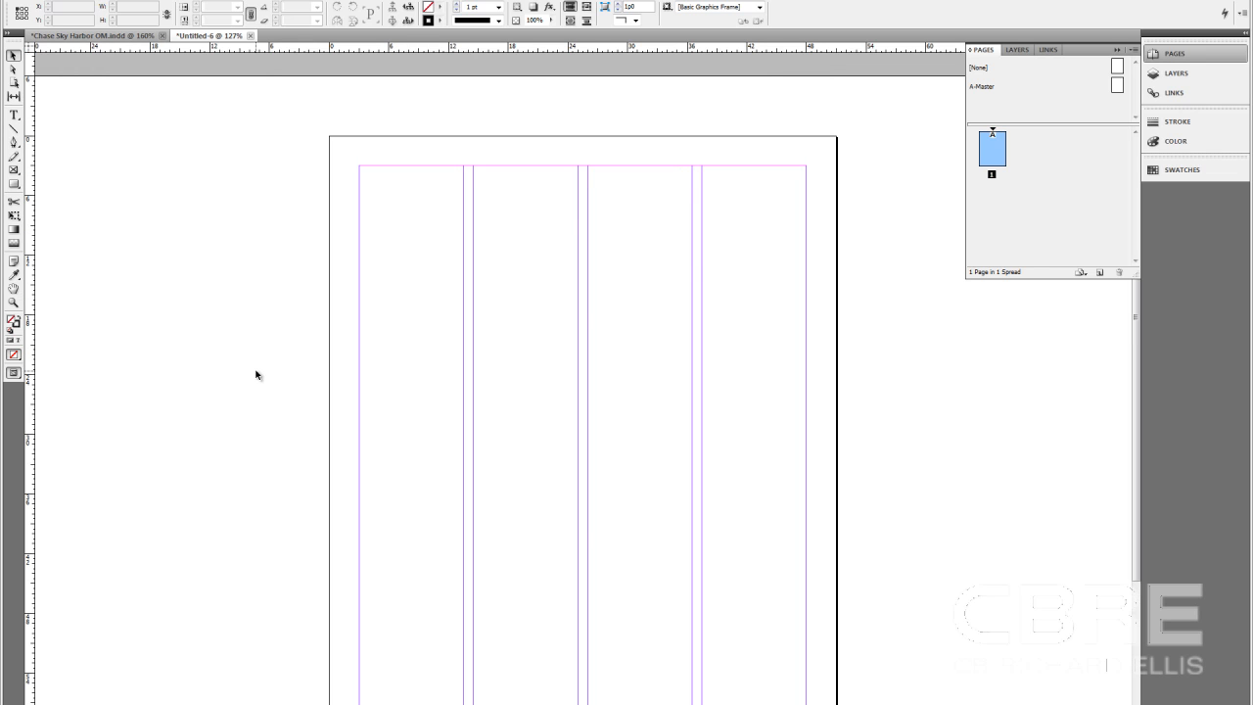
# Load CB Richard Ellis.docx and dummyTxt.docx together for placing
pyautogui.hotkey('ctrl', 'd')
pyautogui.click(551, 297)
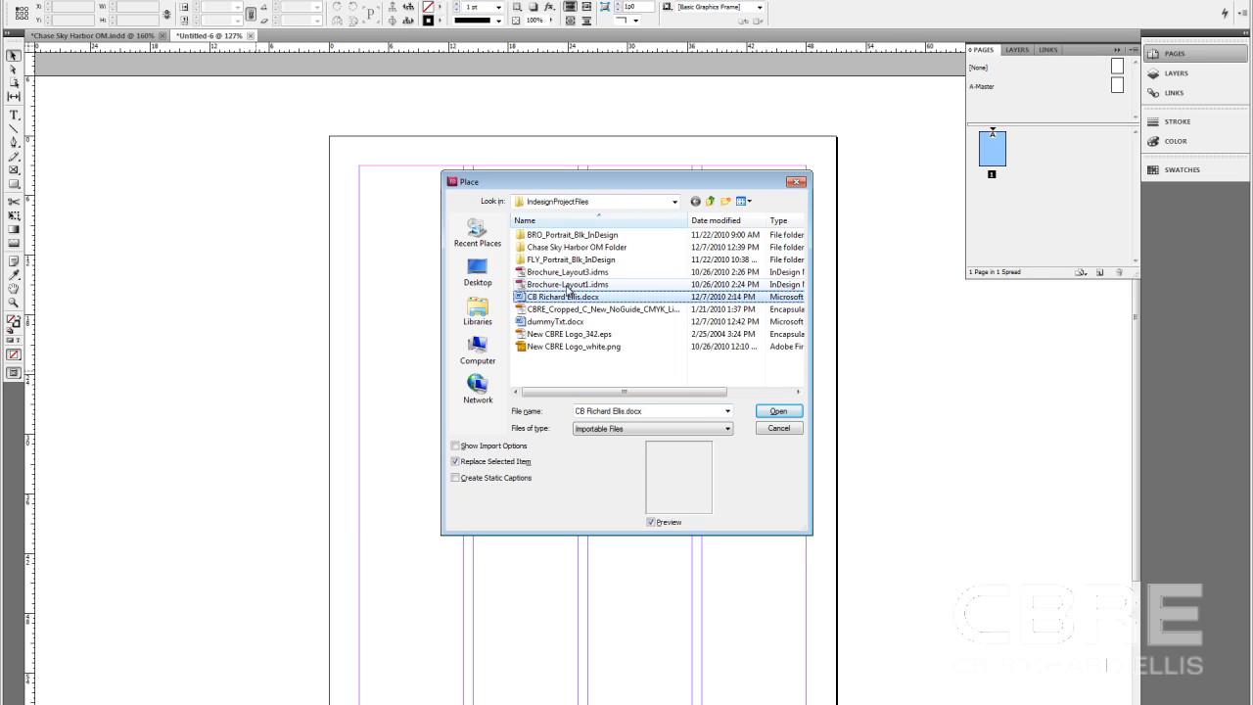
pyautogui.keyDown('ctrl'); pyautogui.click(561, 322); pyautogui.keyUp('ctrl')
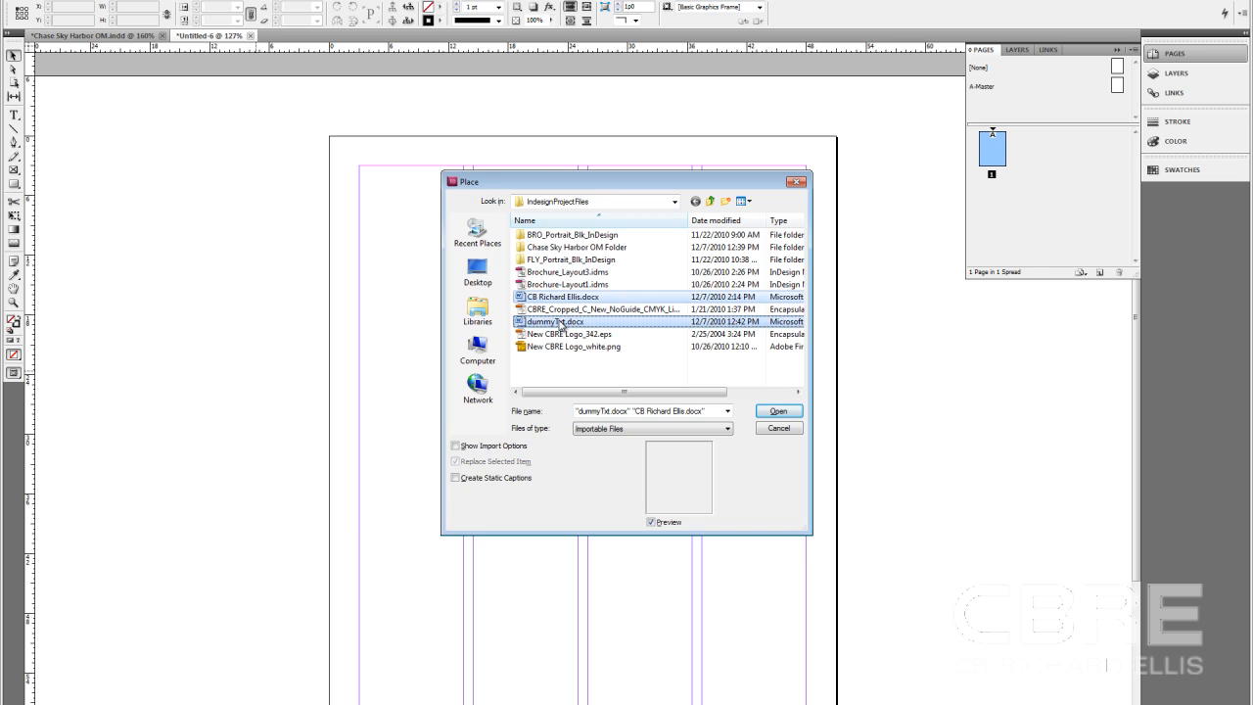
pyautogui.click(778, 412)
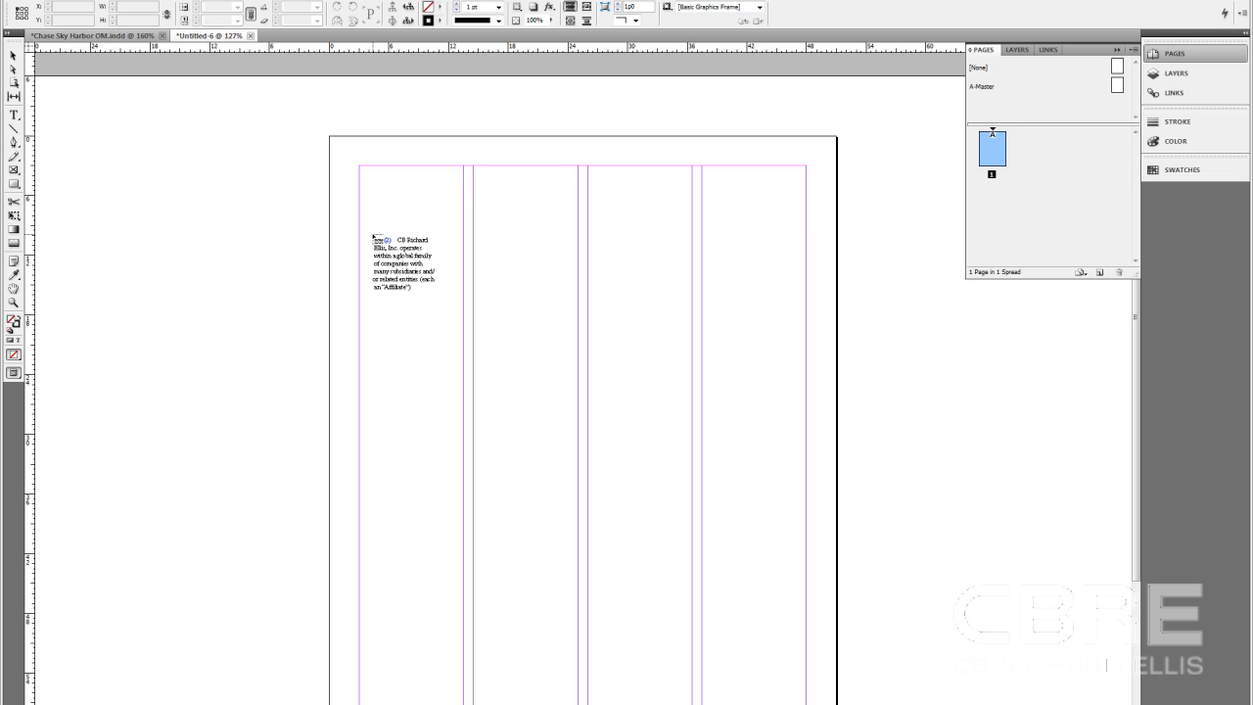
# Cycle through the loaded files, and place CB Richard Ellis.docx at the top of the first column and dummyTxt.docx in the third
pyautogui.press('Right')
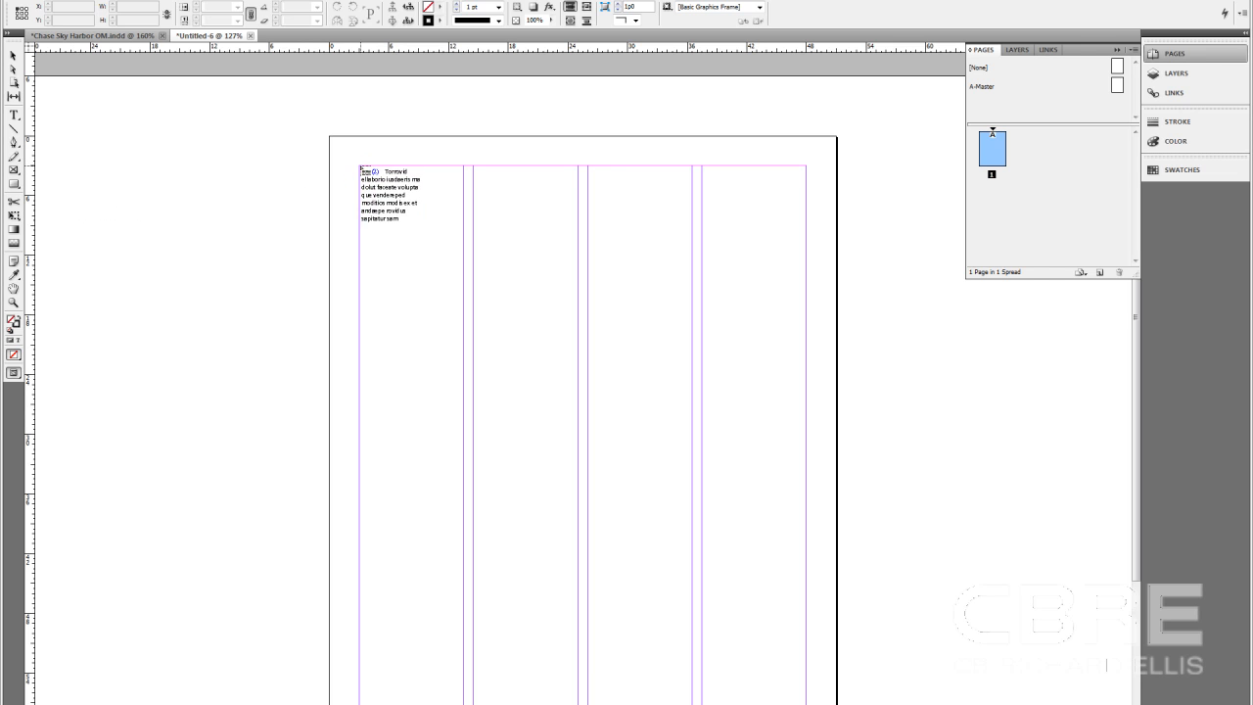
pyautogui.click(359, 168)
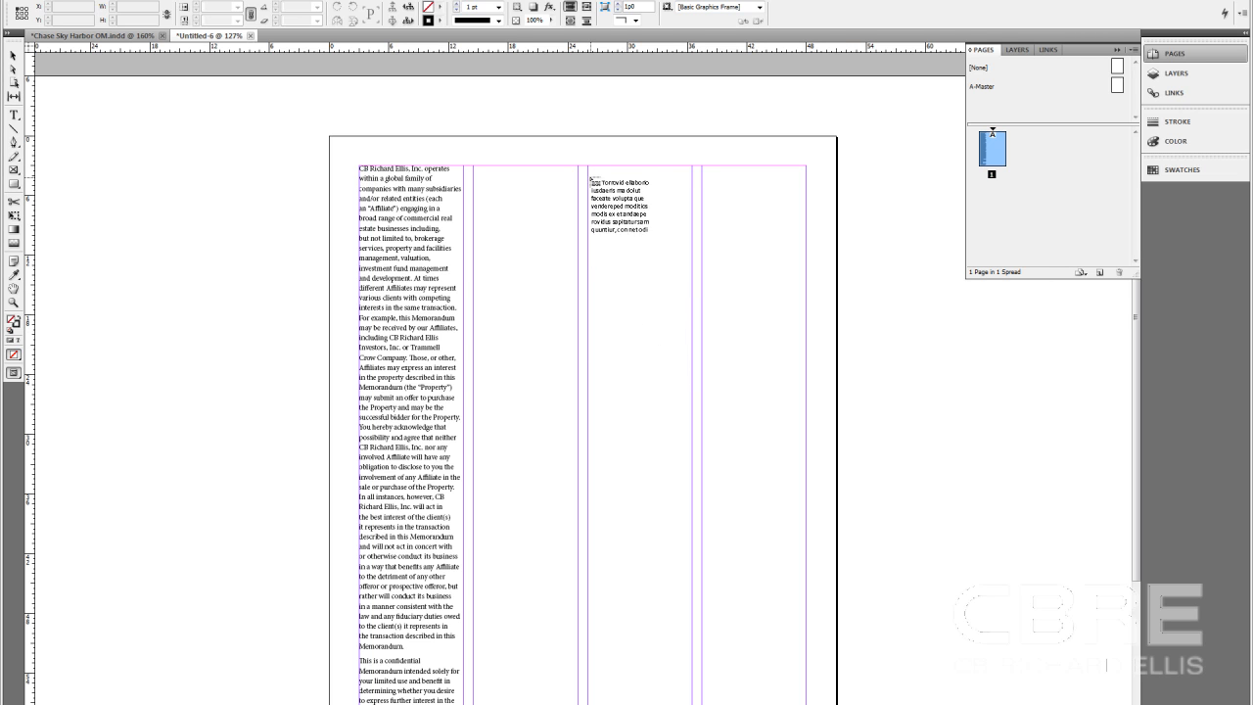
pyautogui.click(588, 167)
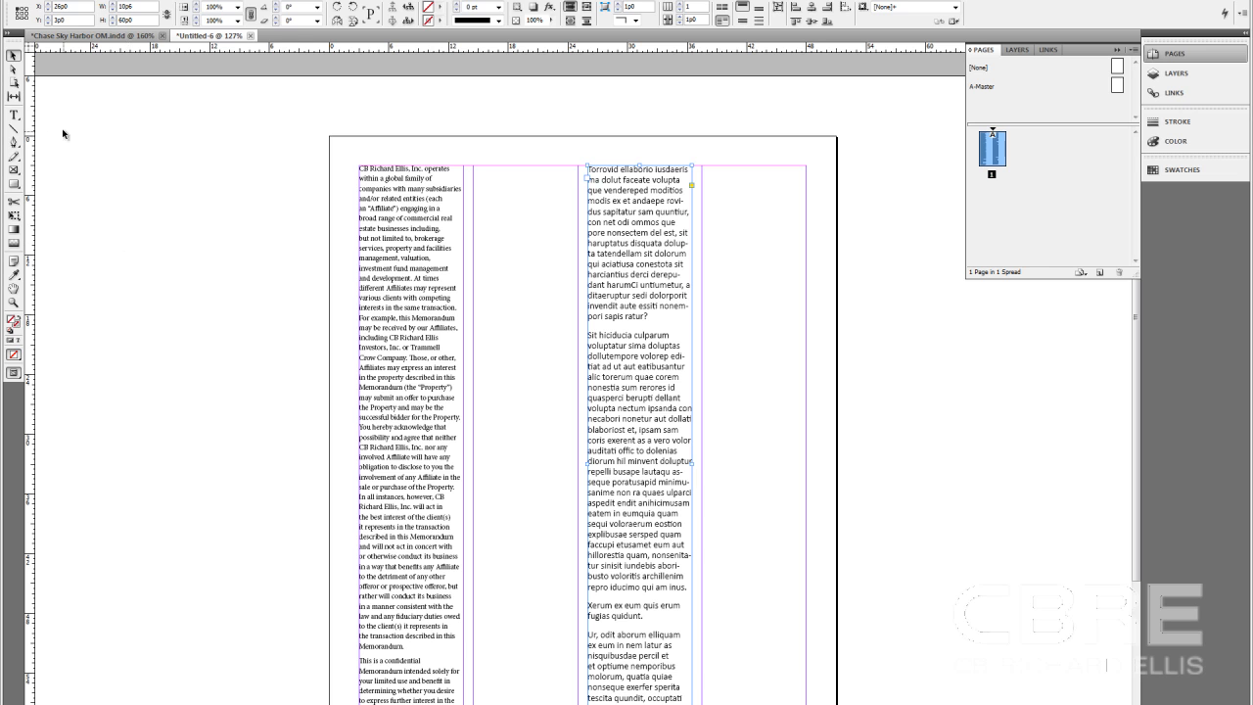
# Draw two separate text frames on the pasteboard beside the page, the upper one about 22p0 wide and 20p2 high
pyautogui.click(14, 115)
pyautogui.moveTo(46, 128); pyautogui.dragTo(264, 328)
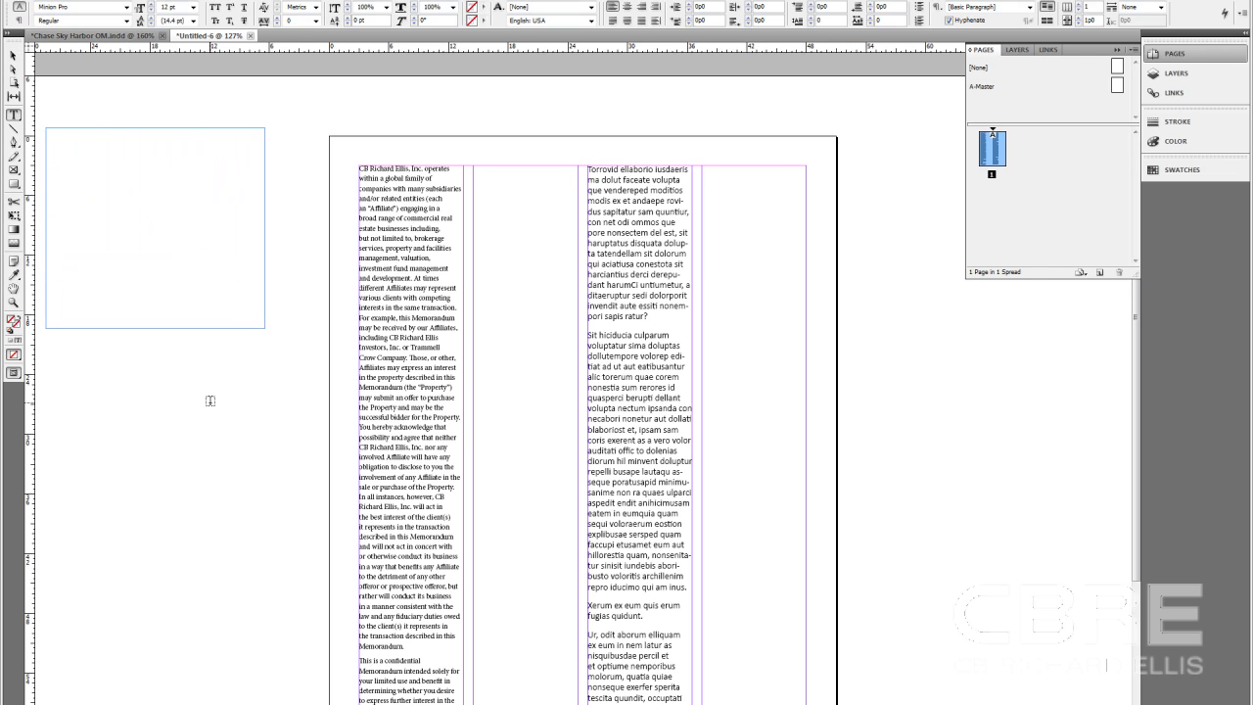
pyautogui.moveTo(117, 371); pyautogui.dragTo(322, 565)
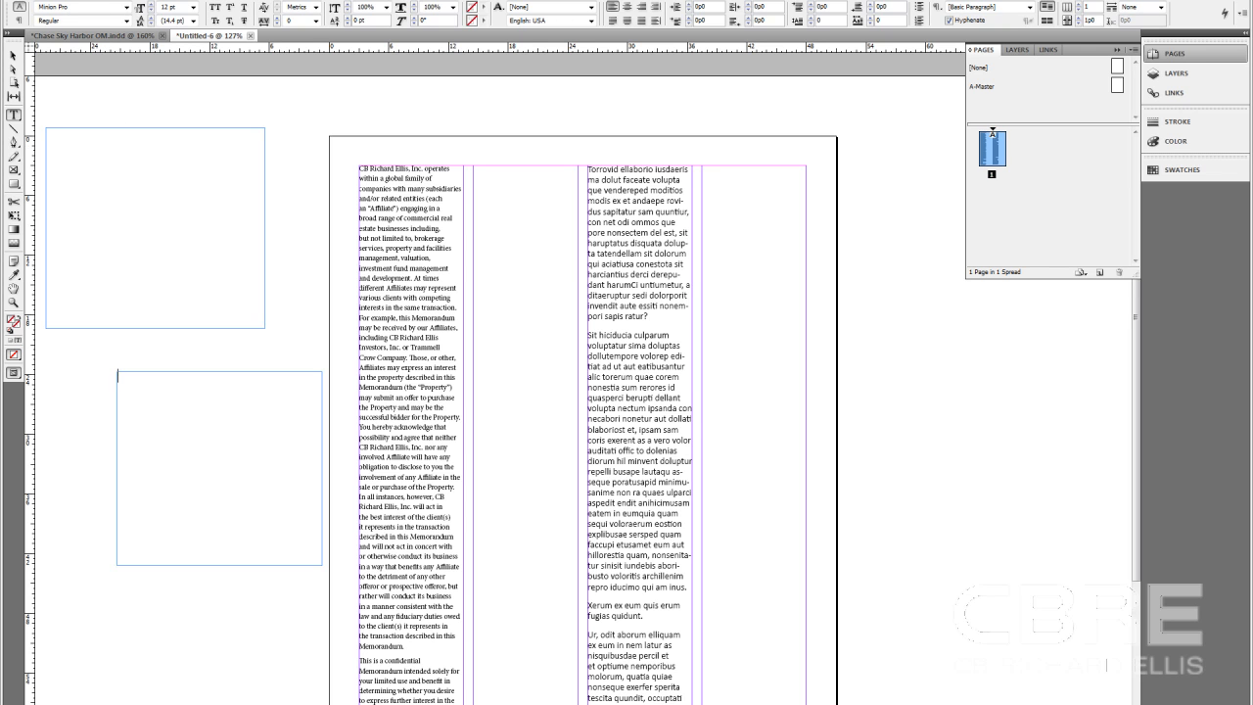
# Load CB Richard Ellis.docx and dummyTxt.docx together, placing the first in the upper pasteboard frame and the second in the lower
pyautogui.hotkey('ctrl', 'd')
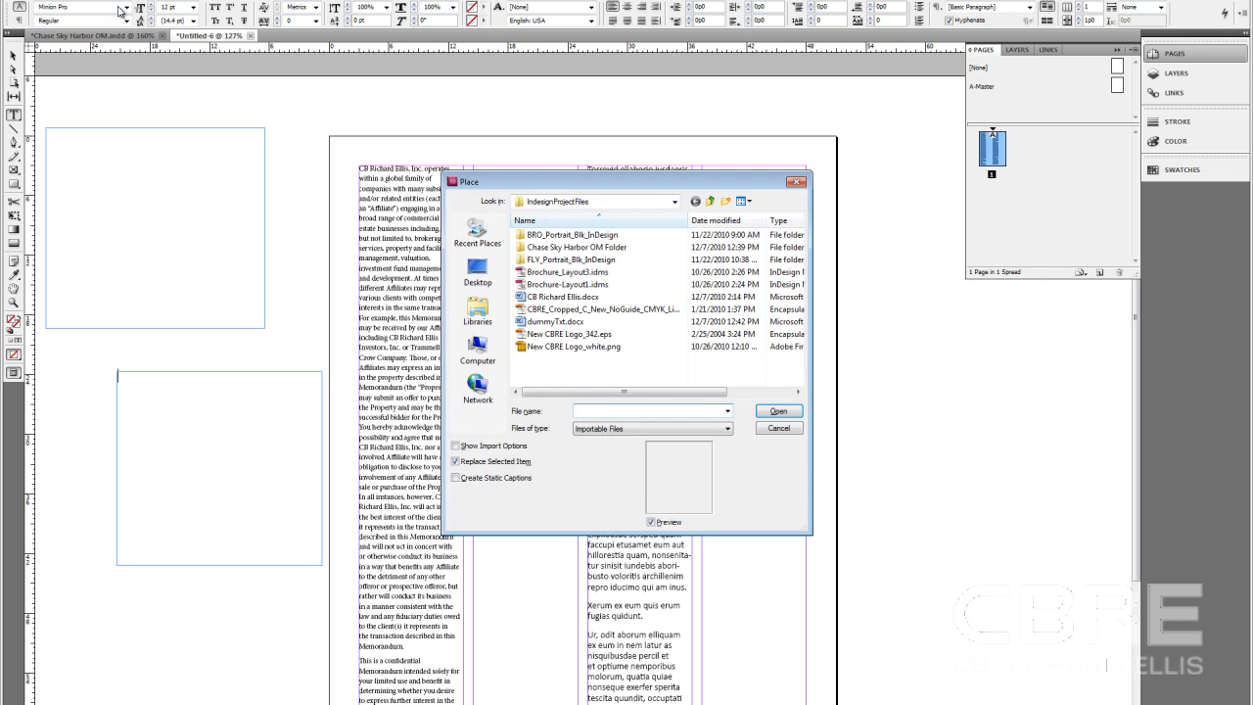
pyautogui.click(558, 297)
pyautogui.keyDown('ctrl'); pyautogui.click(554, 321); pyautogui.keyUp('ctrl')
pyautogui.click(769, 412)
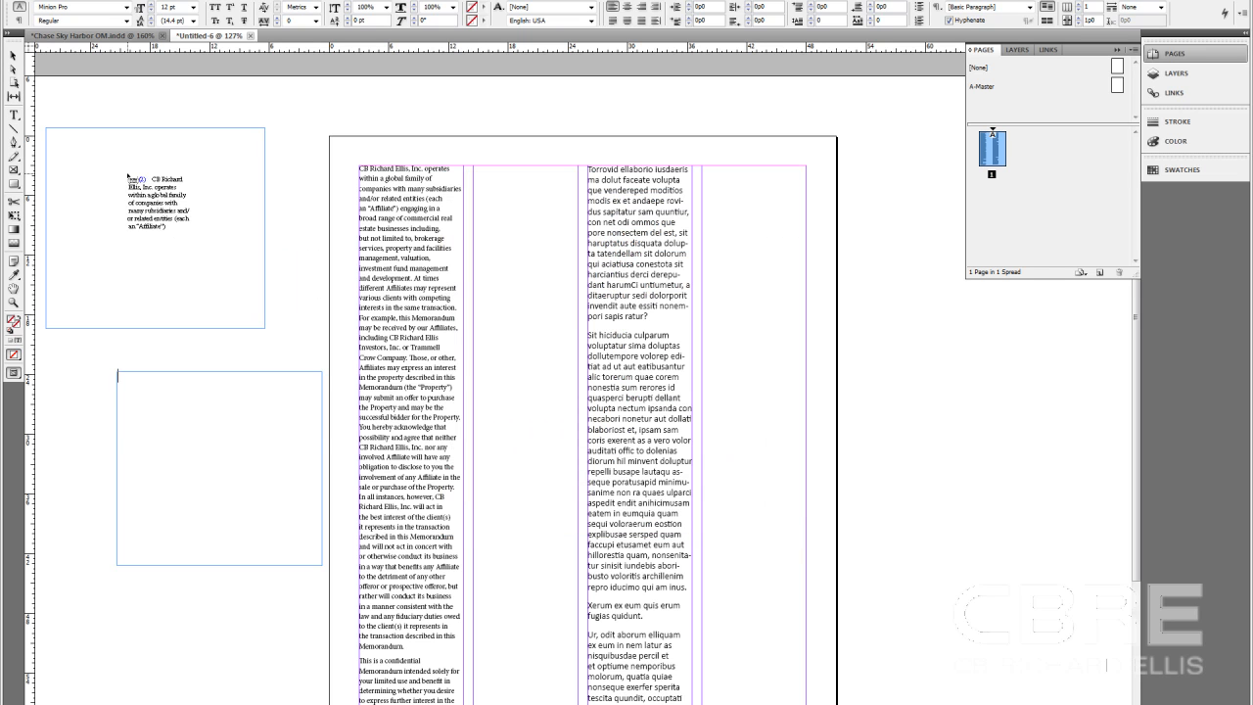
pyautogui.click(101, 171)
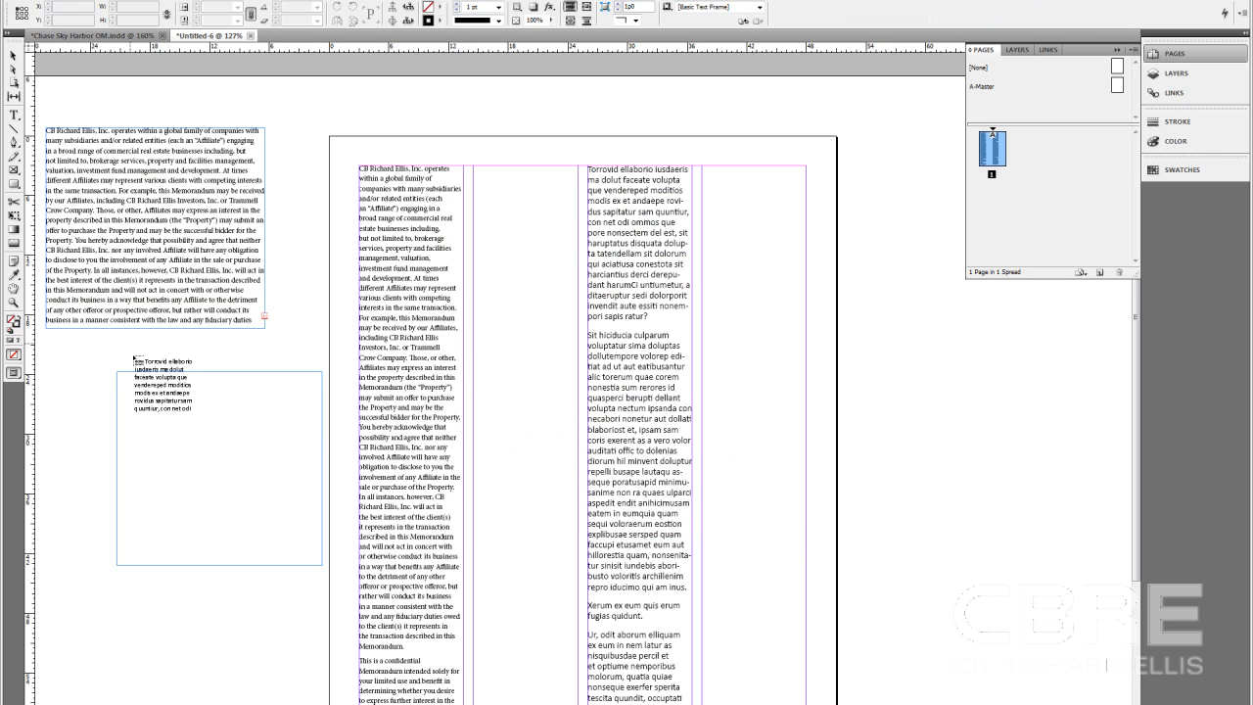
pyautogui.click(159, 412)
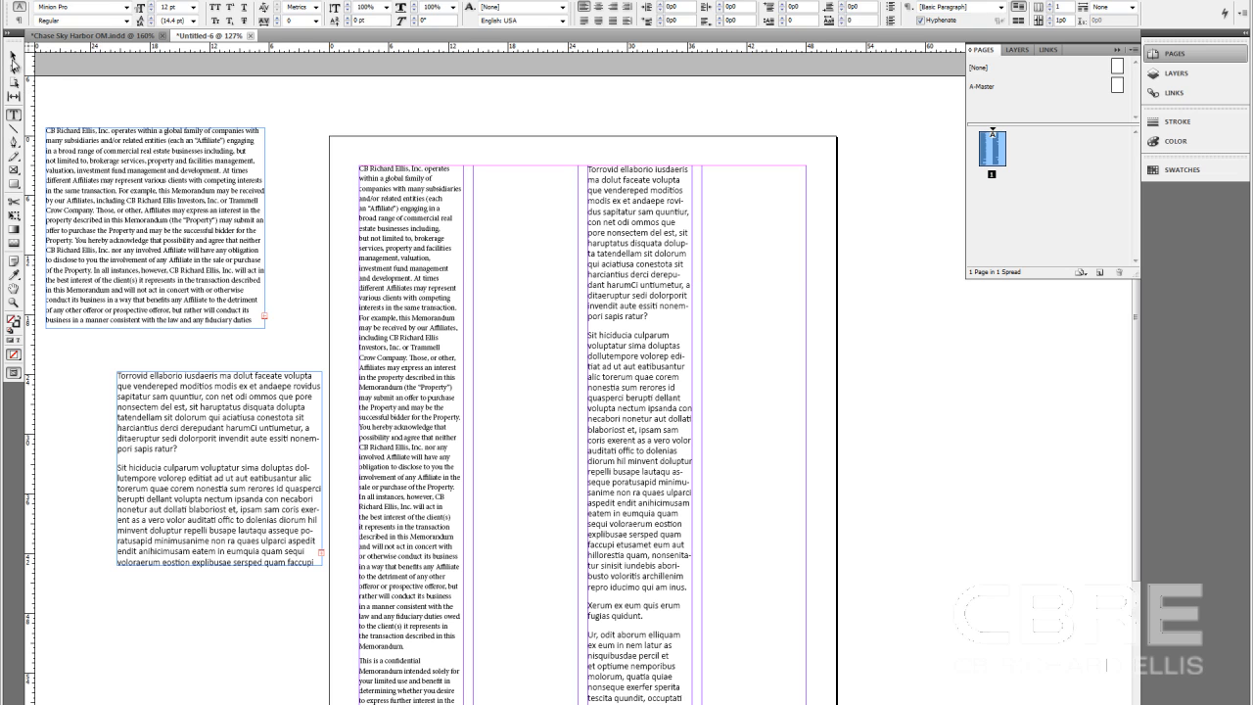
# Delete both filled text frames from the pasteboard
pyautogui.click(14, 55)
pyautogui.click(141, 230)
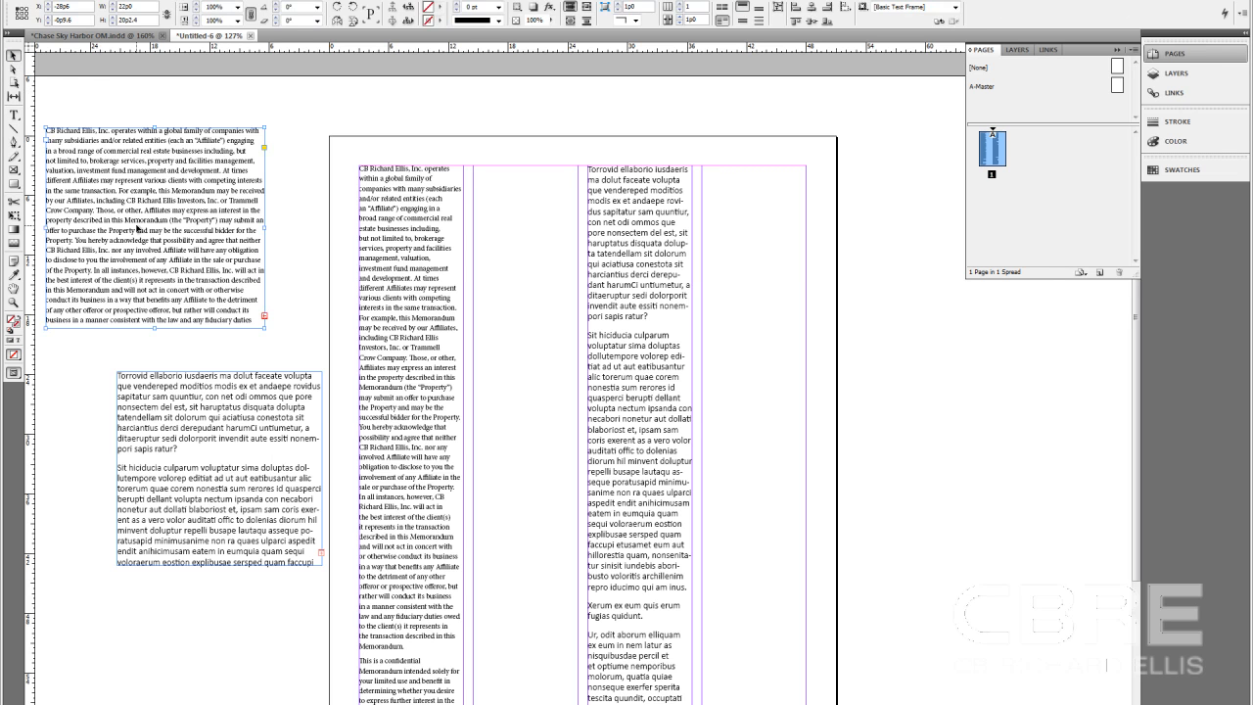
pyautogui.press('Delete')
pyautogui.click(233, 486)
pyautogui.press('Delete')
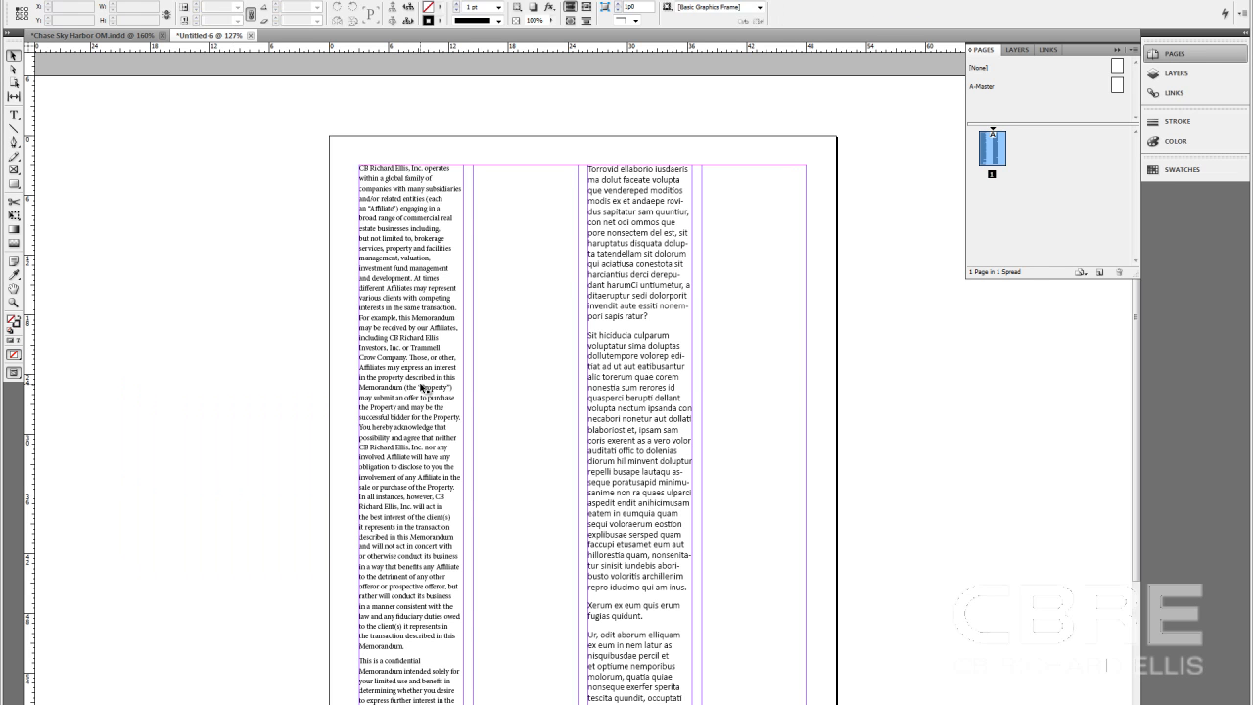
# Delete the text frames in the first and third columns of the page
pyautogui.click(421, 386)
pyautogui.press('Delete')
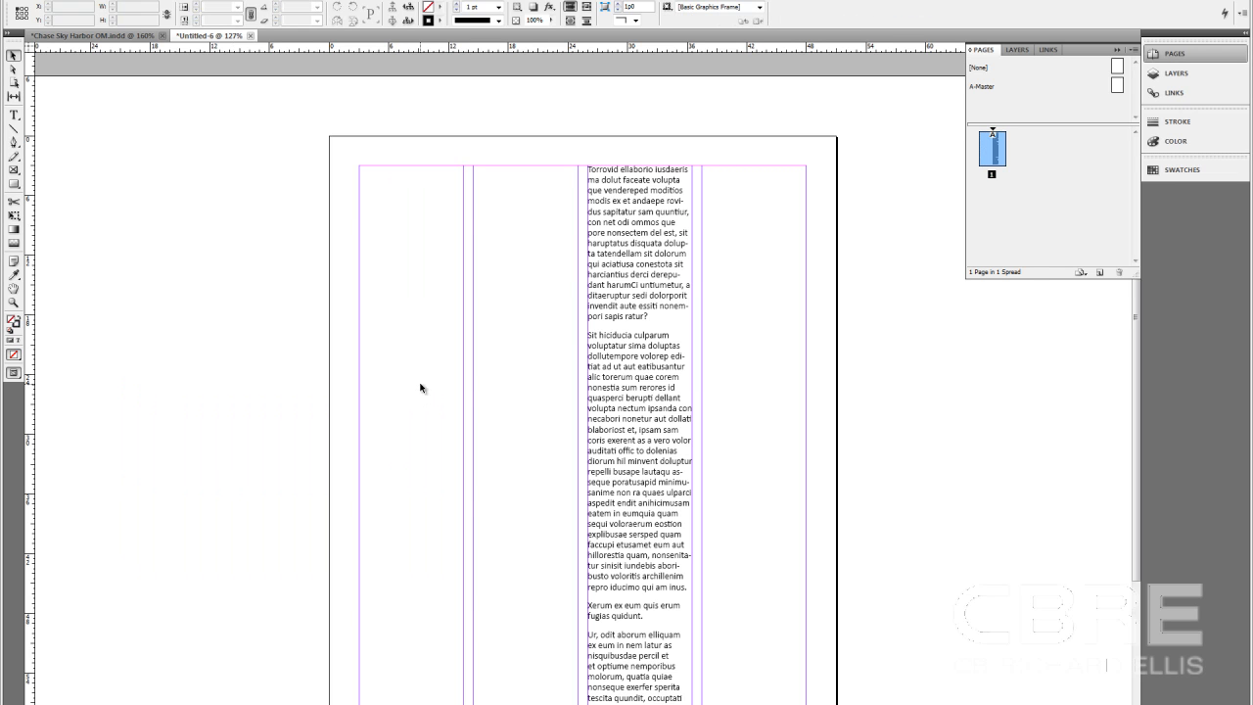
pyautogui.click(627, 306)
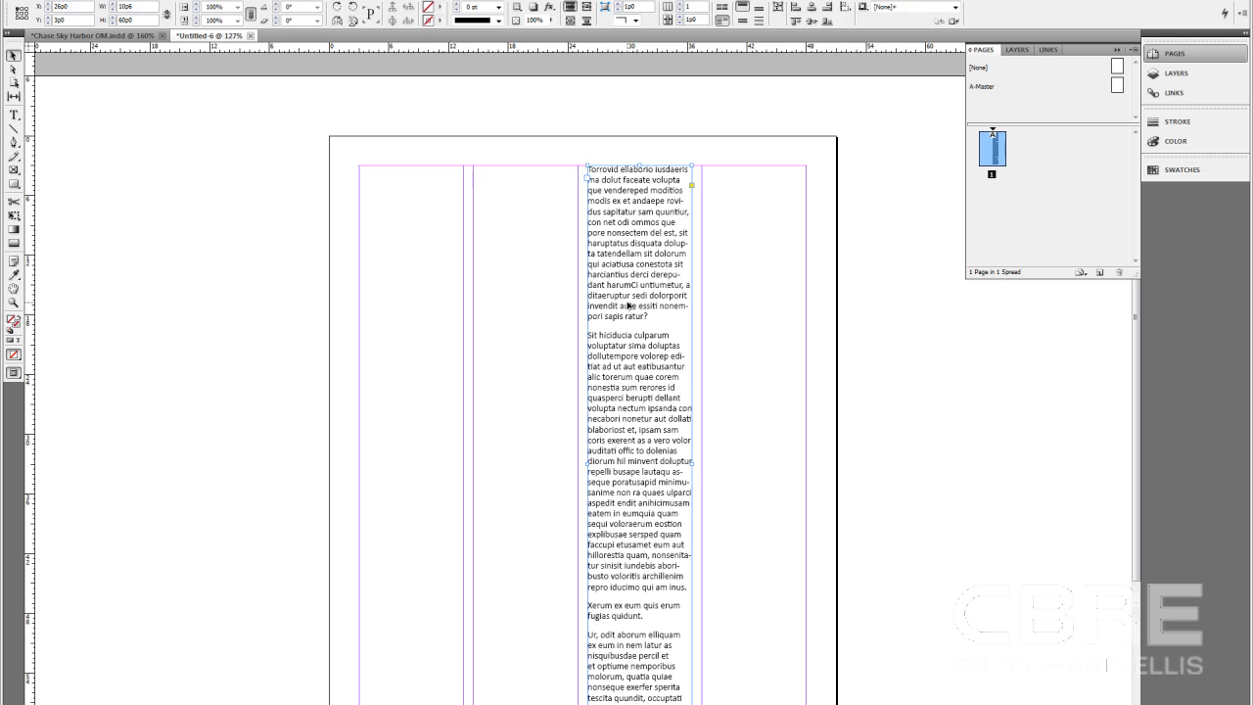
pyautogui.press('Delete')
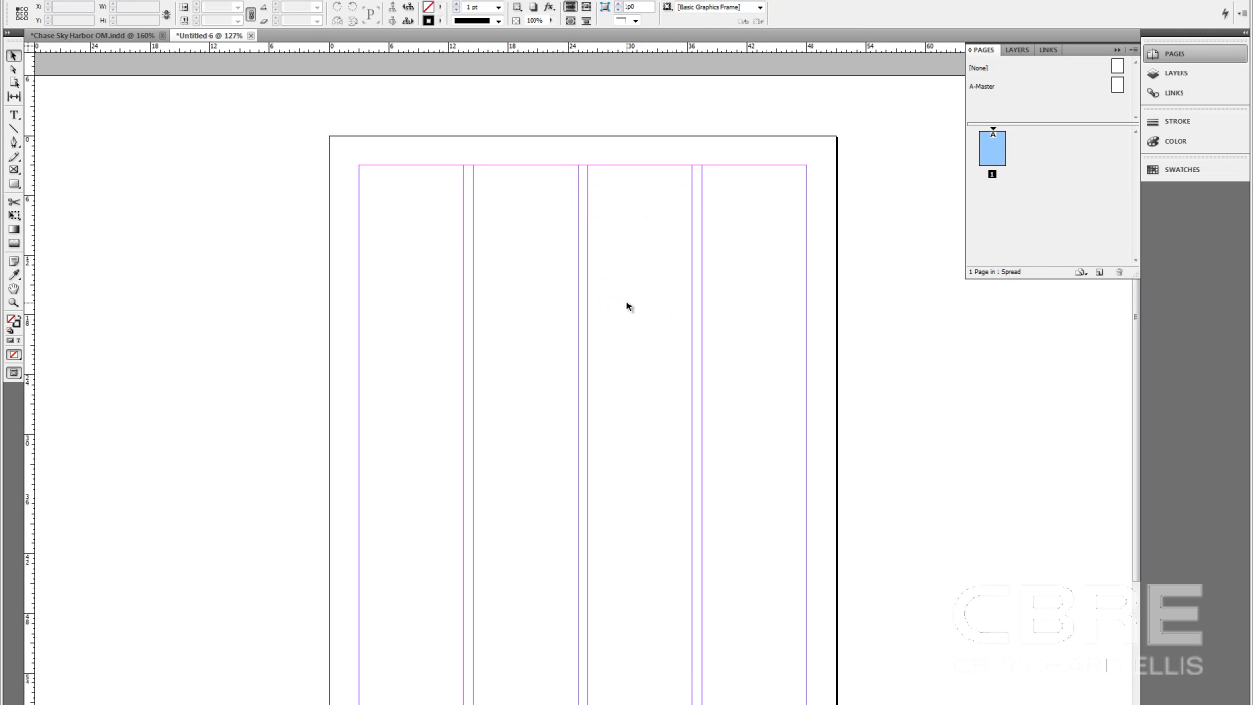